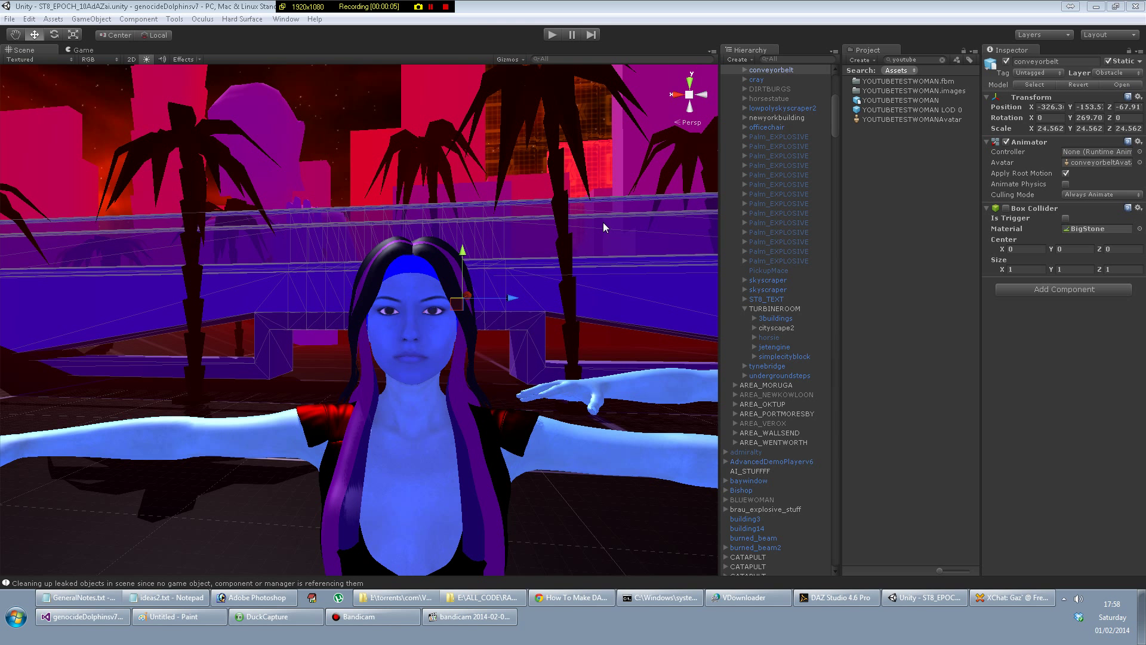
- Examine the woman's face and hair up close in the scene with the conveyor belt deselected
key("q")
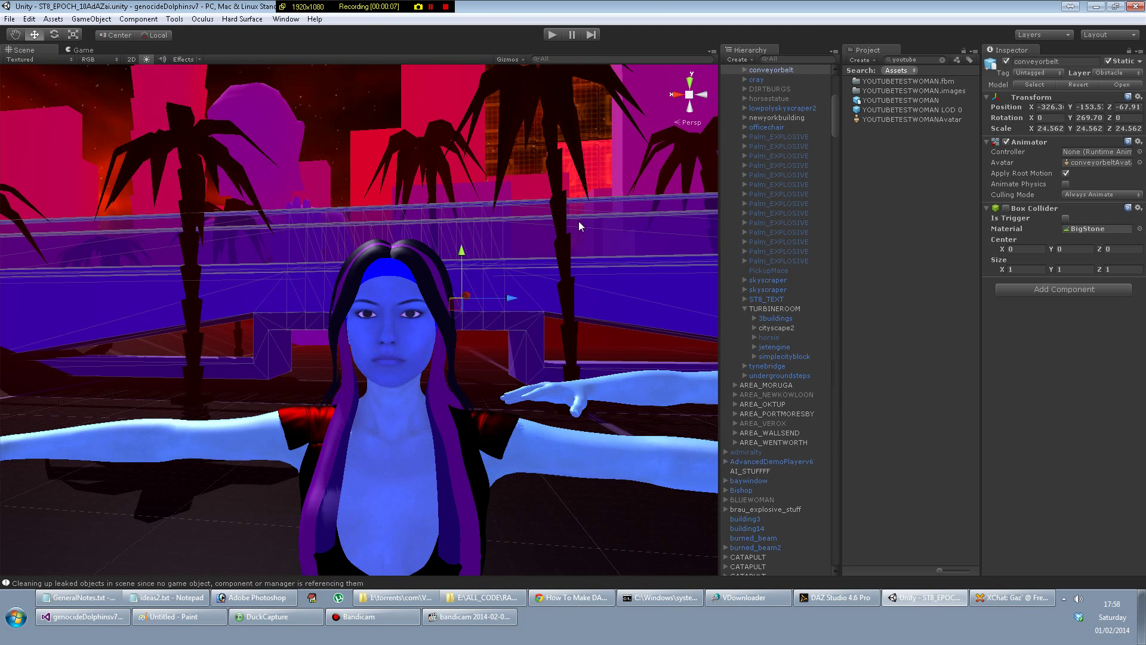
middle_click_drag(480, 226, 227, 230)
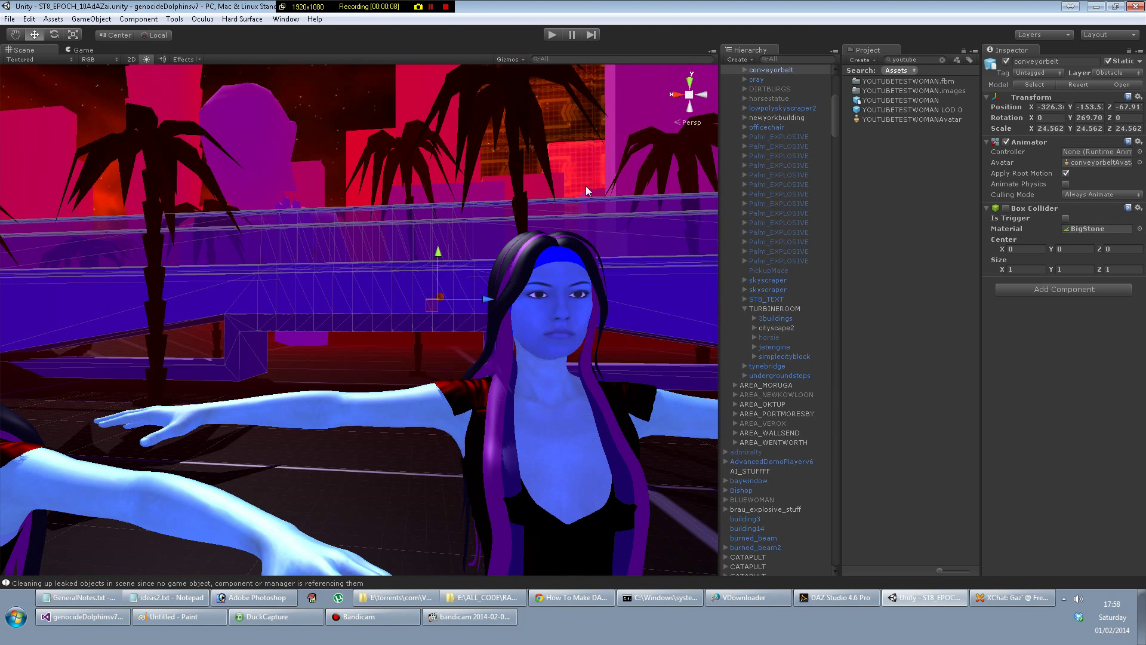
middle_click_drag(577, 188, 396, 184)
scroll(417, 213, "up", 4)
scroll(385, 188, "up", 3)
scroll(299, 170, "up", 1)
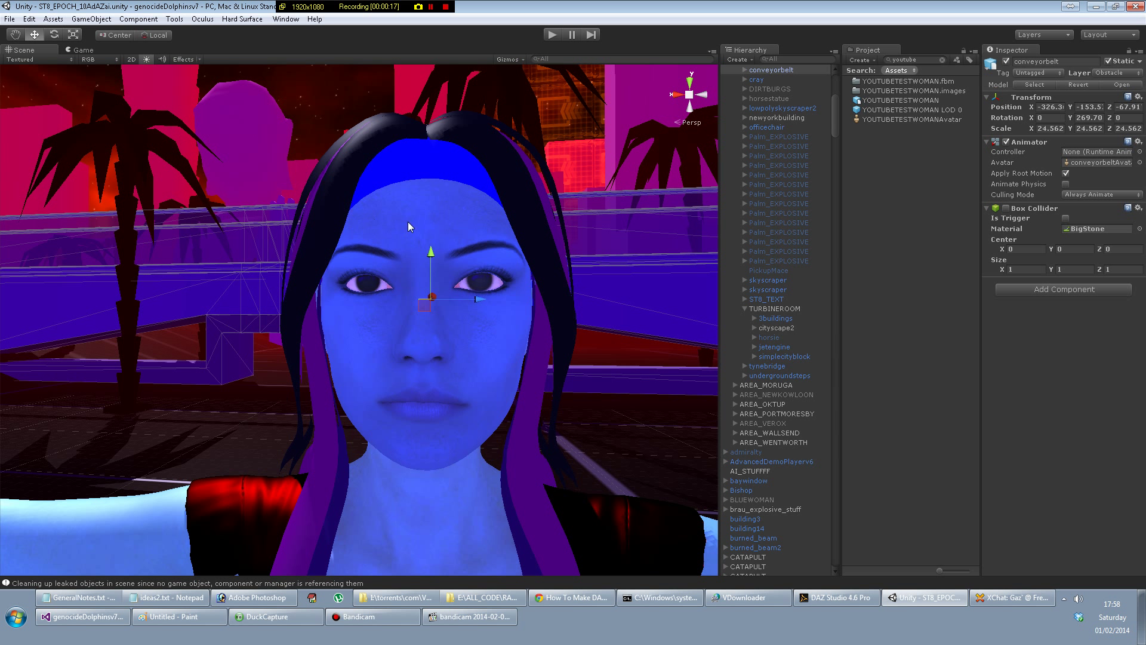
left_click(328, 76)
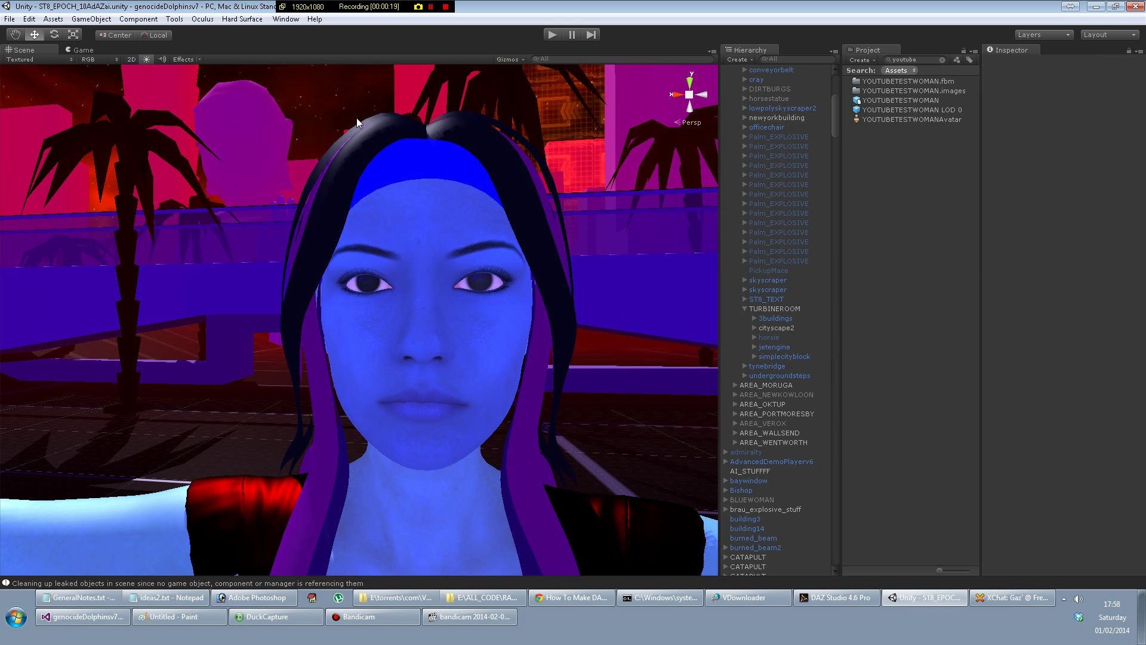
middle_click_drag(375, 209, 375, 194)
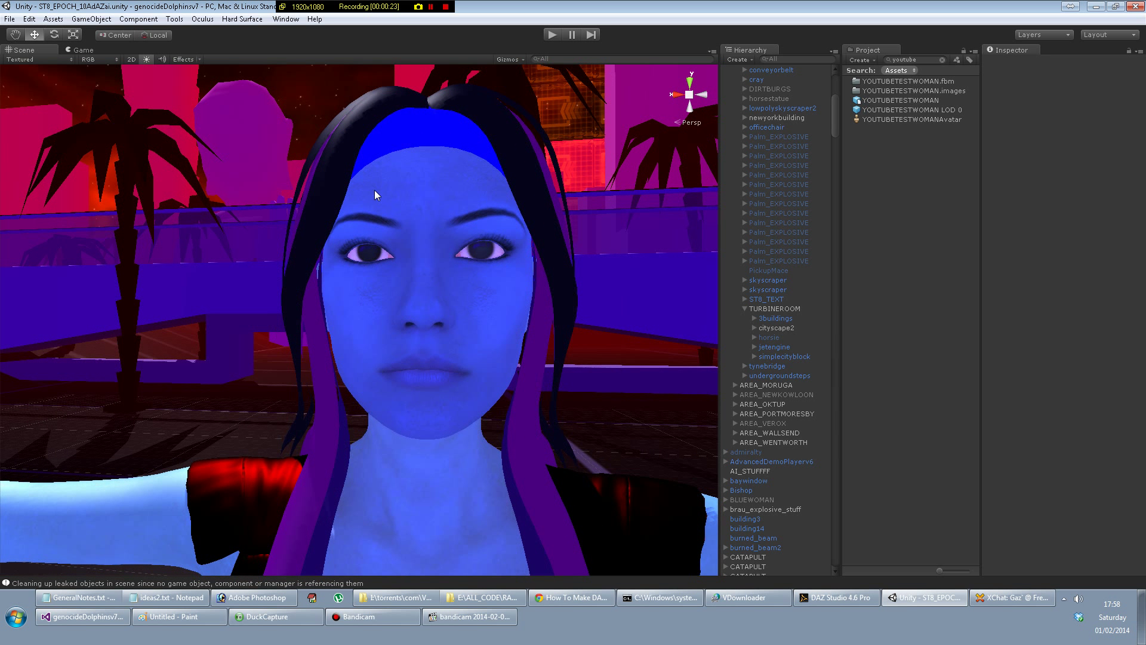
- Preview a Cruncher quality of 0.53 on the YOUTUBETESTWOMAN model and discard the unapplied change
left_click(534, 192)
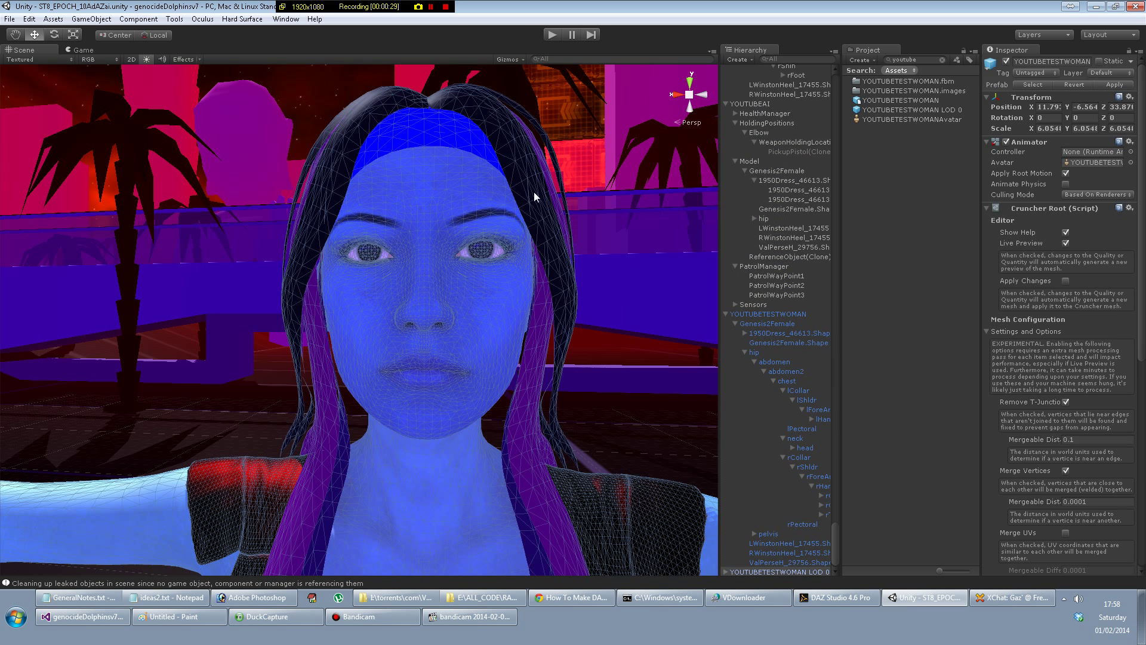
scroll(1064, 389, "down", 10)
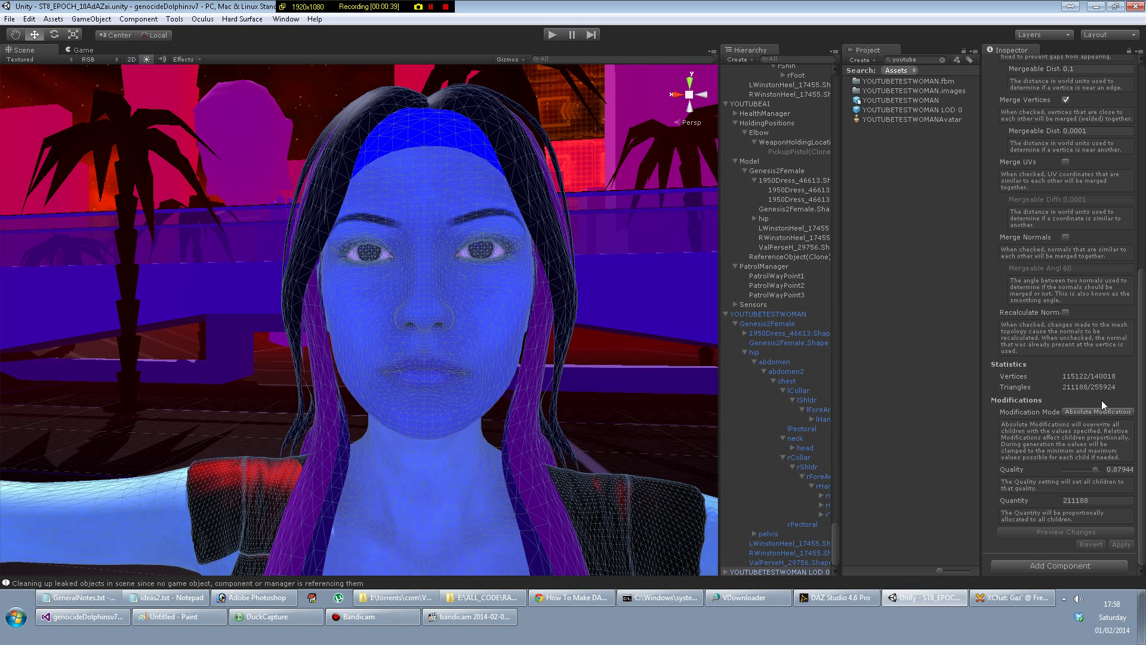
left_click(1085, 469)
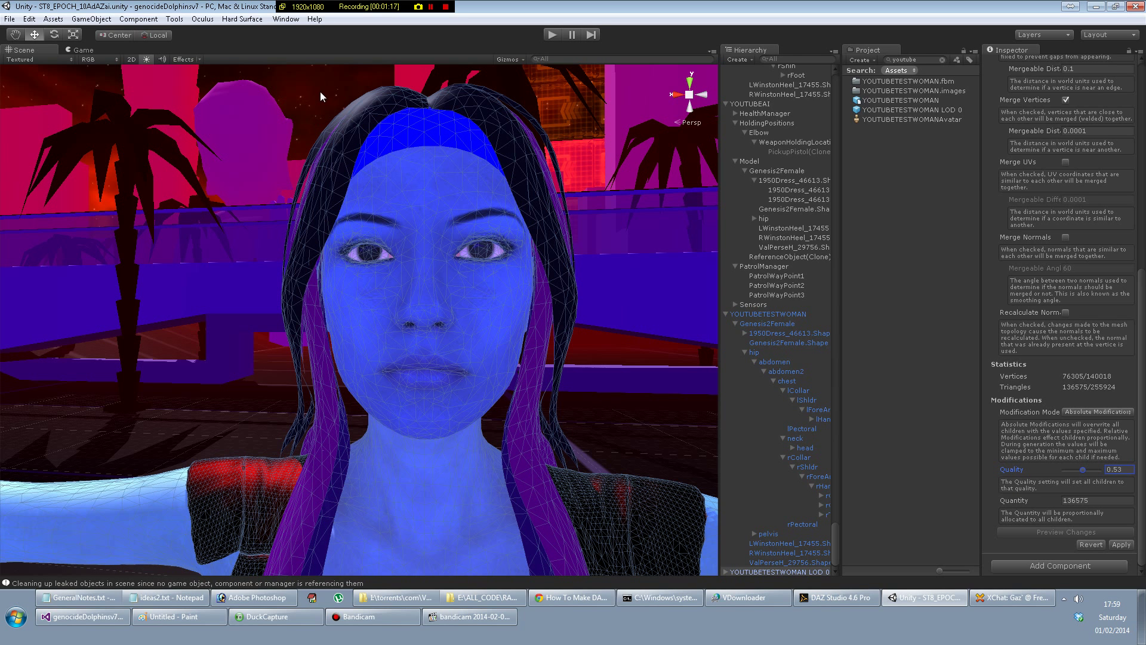
scroll(356, 252, "up", 3)
scroll(356, 252, "down", 1)
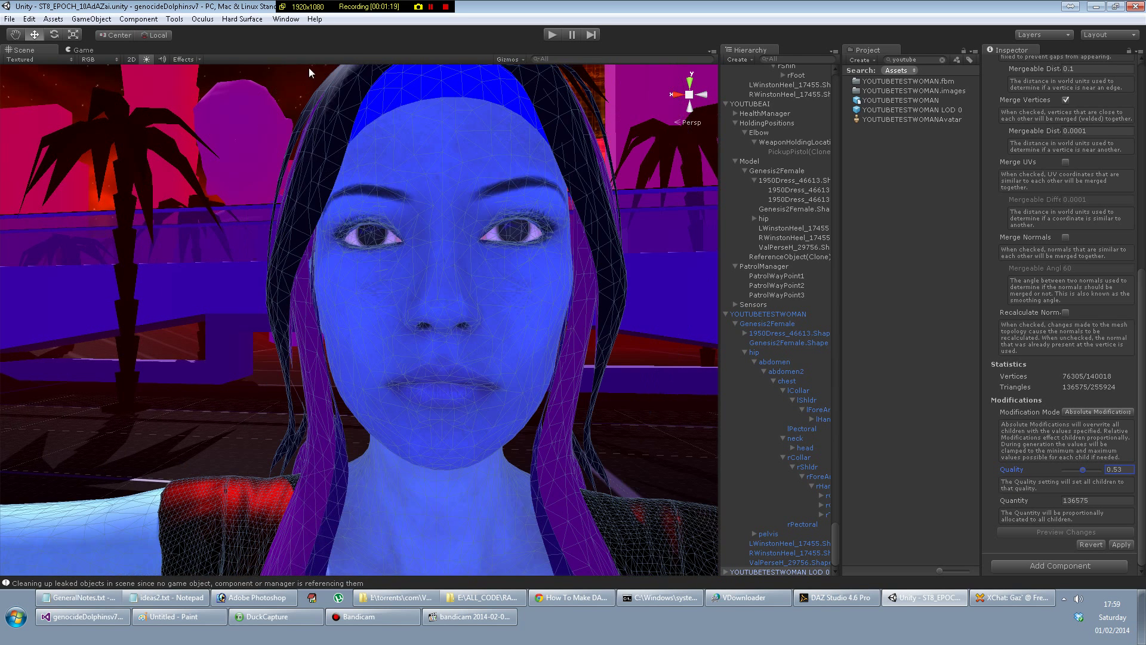
left_click(309, 67)
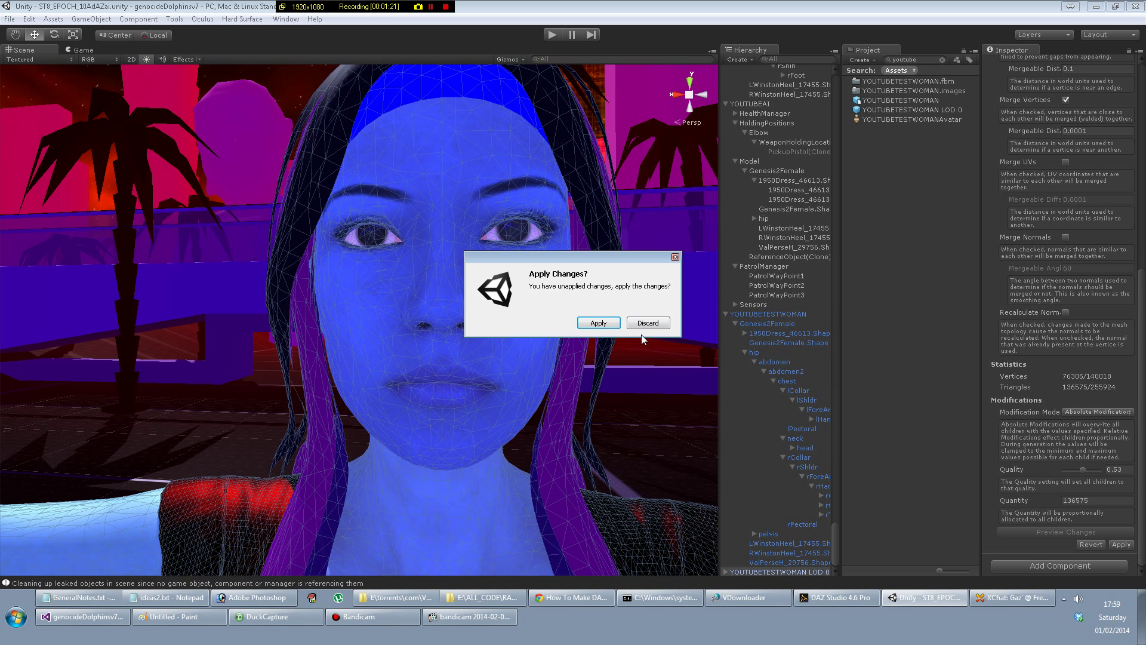
left_click(675, 257)
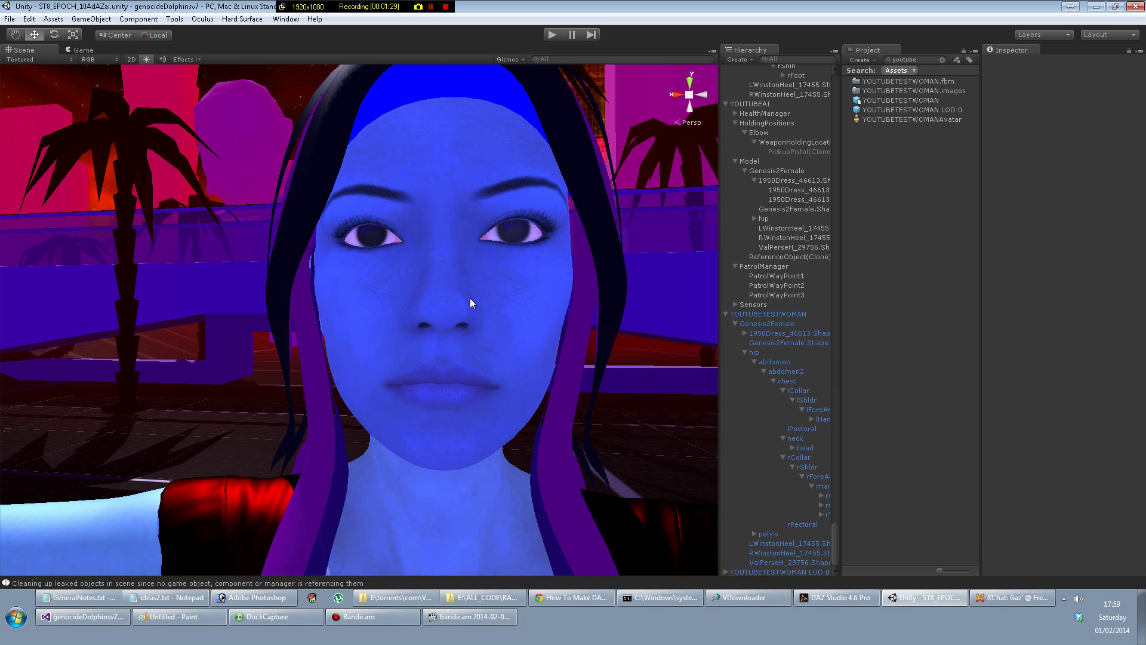
- Reselect the woman model and set its Cruncher quality to 0.42
left_click(471, 299)
scroll(1061, 453, "down", 5)
scroll(1075, 468, "down", 3)
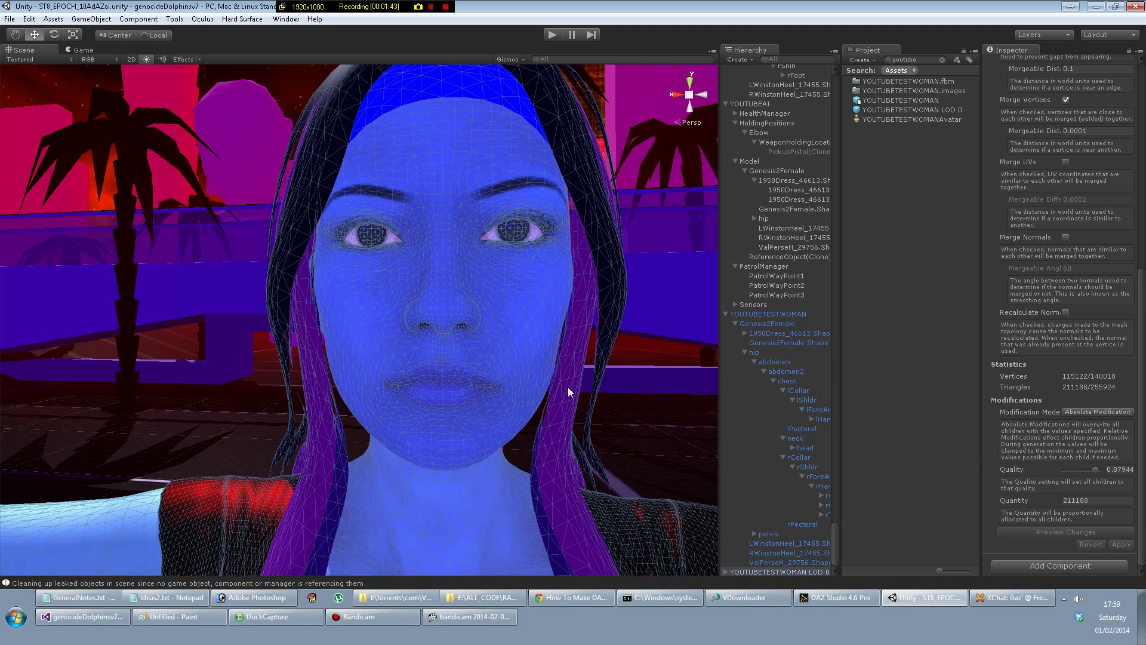
type("0.42")
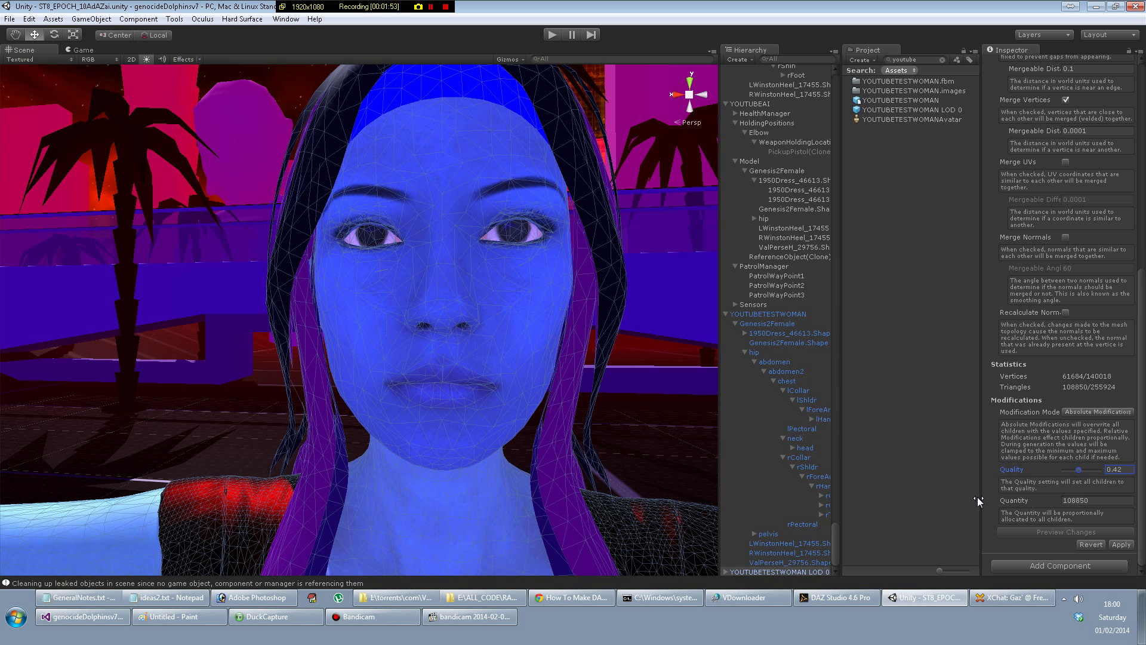
- Examine the reduced mesh at full-body distance beside the other woman and up close at the head
scroll(582, 375, "down", 10)
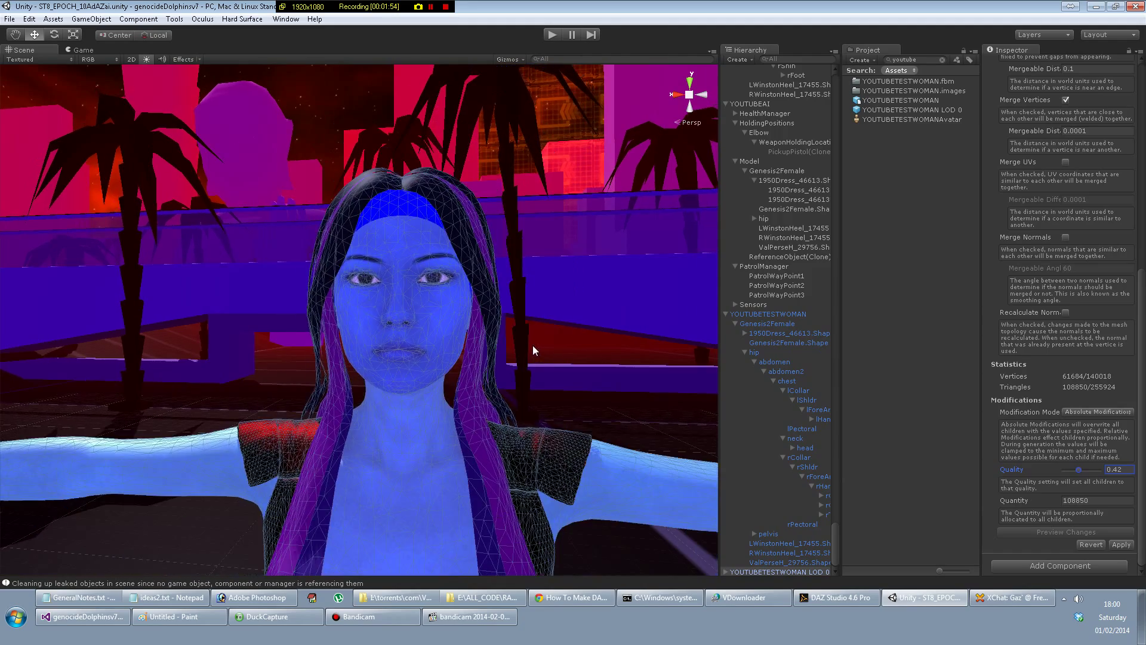
scroll(490, 349, "down", 6)
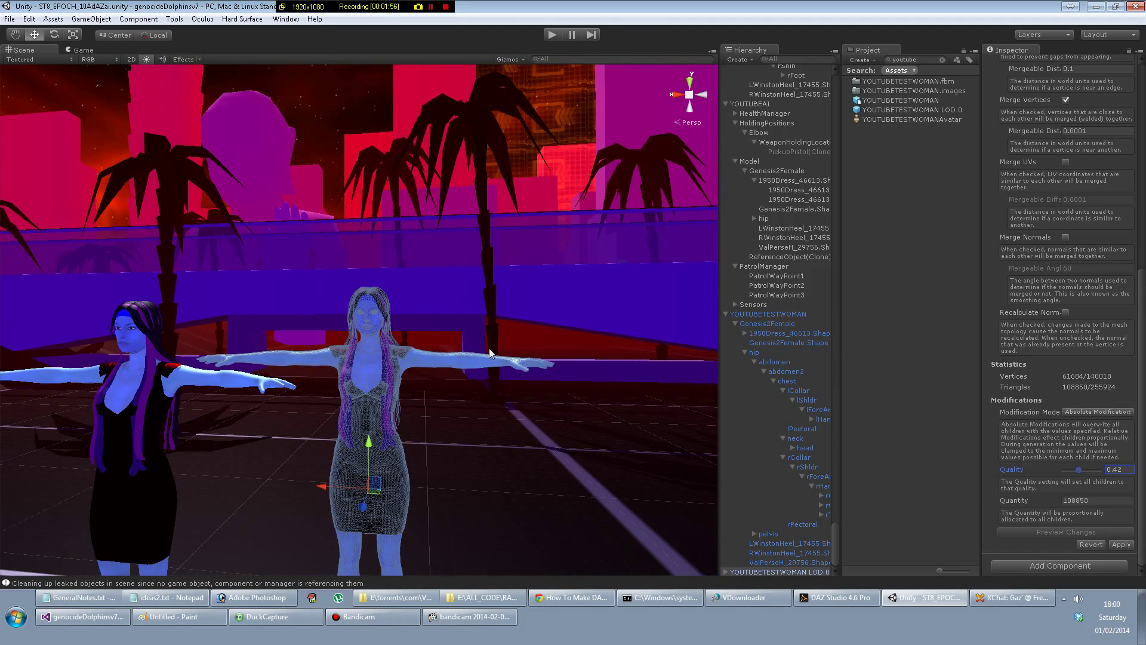
middle_click_drag(231, 354, 331, 342)
scroll(331, 340, "up", 10)
middle_click_drag(209, 346, 161, 339)
middle_click_drag(679, 271, 490, 303)
scroll(490, 303, "up", 8)
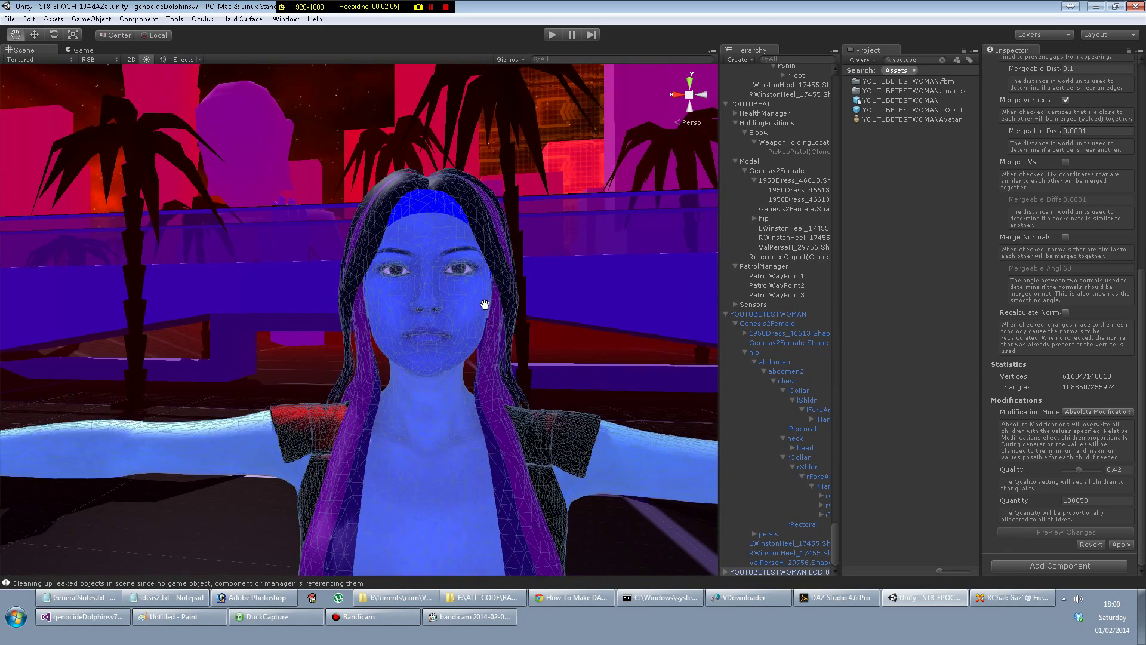
- Set the woman model's Cruncher quality to 0.15 and check the face mesh up close
scroll(487, 310, "up", 3)
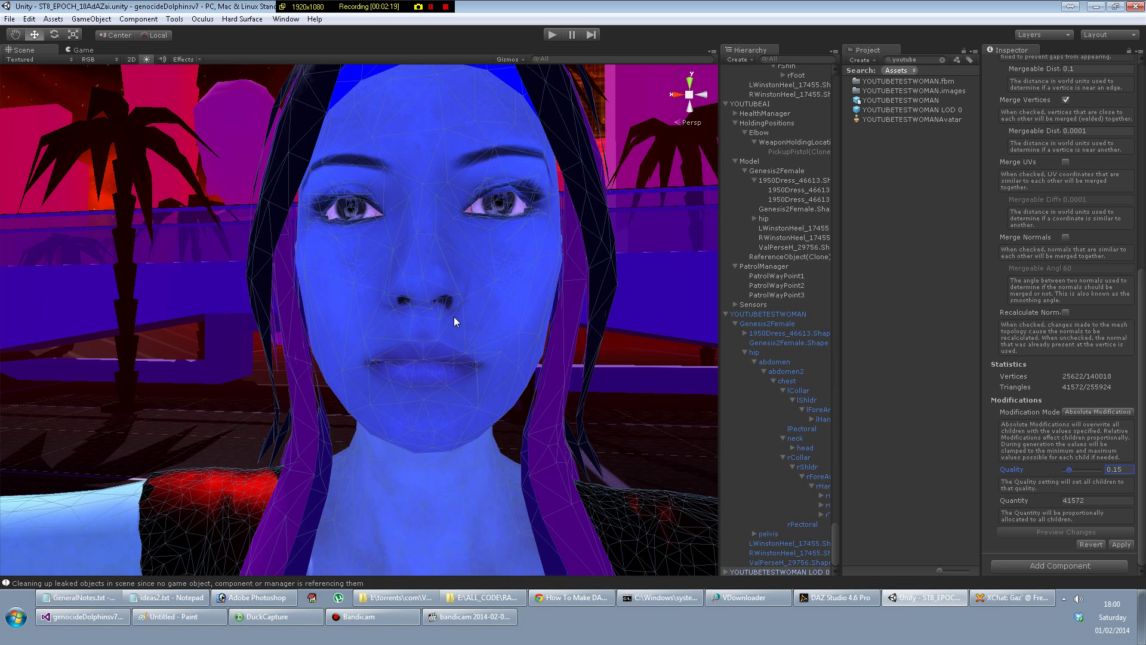
scroll(454, 316, "down", 5)
scroll(453, 316, "up", 7)
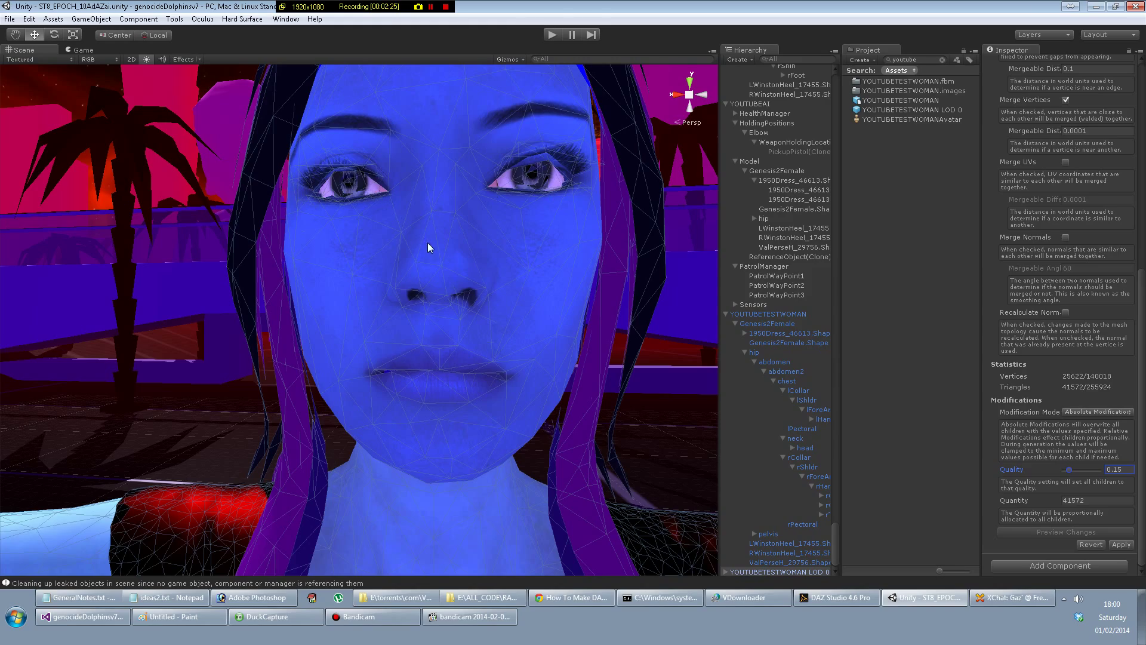
- Examine the reduced mesh along the whole body, from the face down to the dress and legs and back
scroll(429, 256, "down", 5)
middle_click_drag(382, 375, 376, 193)
scroll(377, 194, "up", 4)
middle_click_drag(358, 340, 365, 193)
scroll(365, 197, "down", 4)
middle_click_drag(384, 396, 427, 209)
scroll(402, 239, "down", 3)
middle_click_drag(420, 266, 412, 109)
middle_click_drag(414, 179, 419, 299)
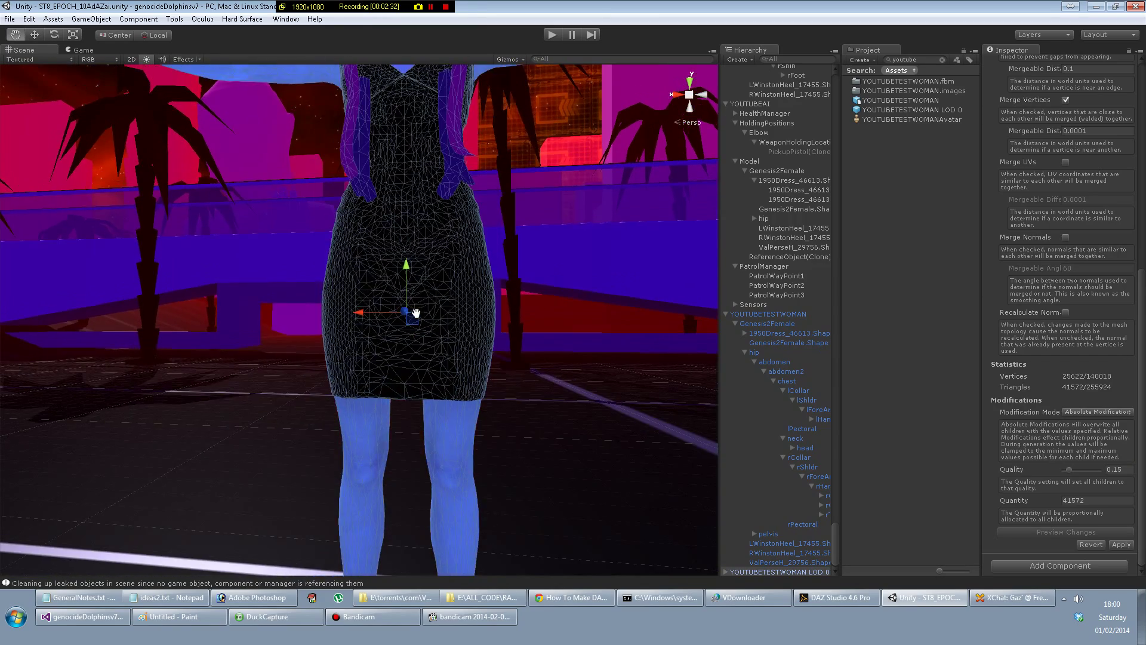
middle_click_drag(428, 229, 440, 439)
middle_click_drag(435, 257, 348, 282)
scroll(406, 378, "up", 4)
scroll(307, 246, "down", 2)
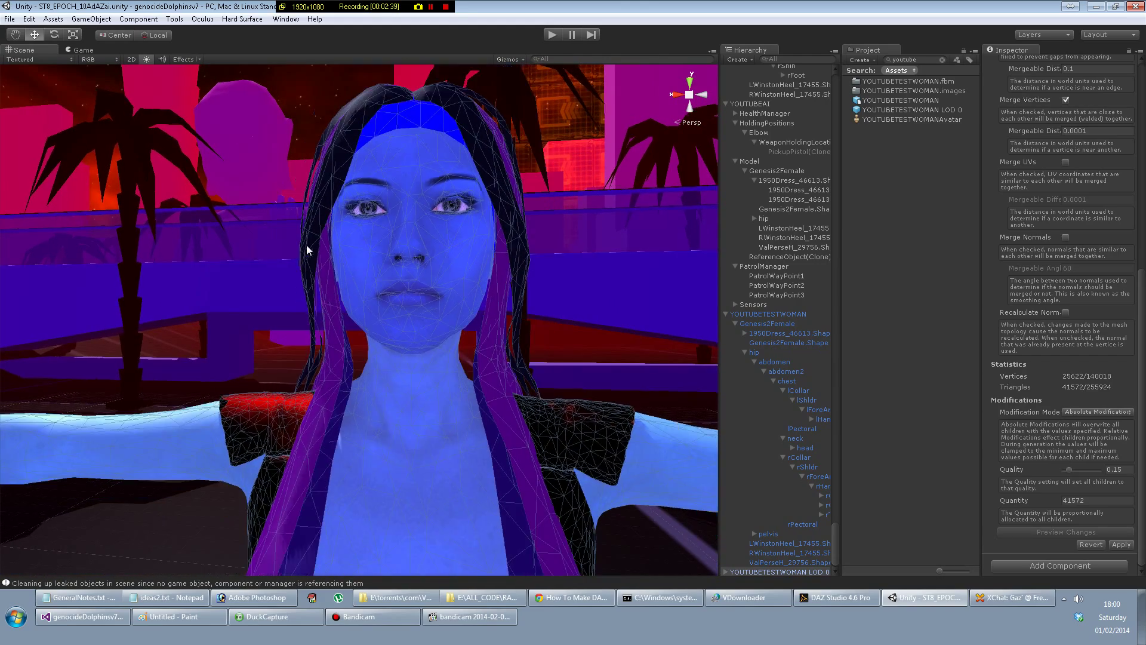
- Set the woman model's Cruncher quality to 0.03 and check the head and upper body near and far
middle_click_drag(307, 244, 346, 304)
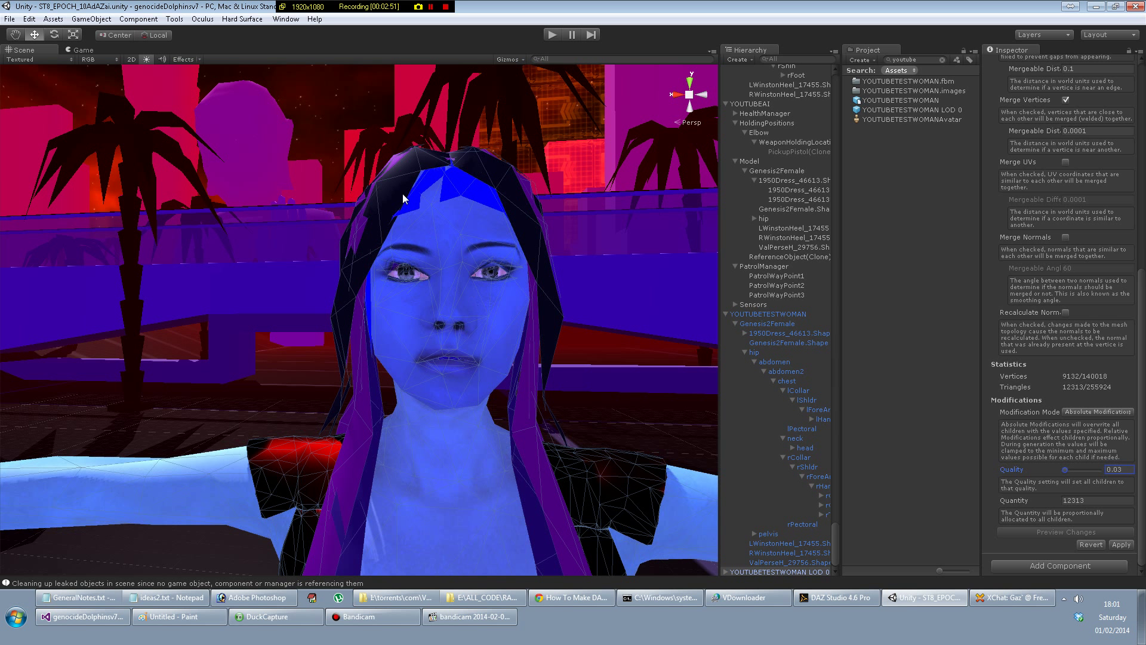
scroll(408, 223, "down", 5)
middle_click_drag(400, 436, 412, 458)
scroll(412, 458, "up", 3)
scroll(245, 473, "down", 4)
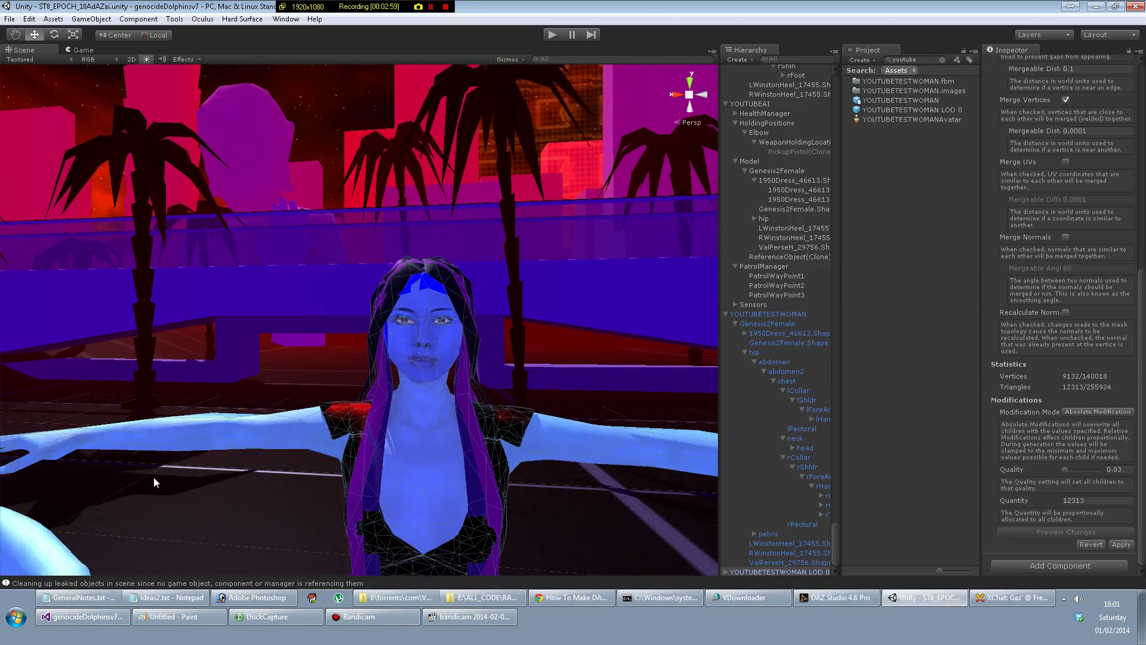
middle_click_drag(153, 479, 113, 457)
scroll(112, 456, "up", 5)
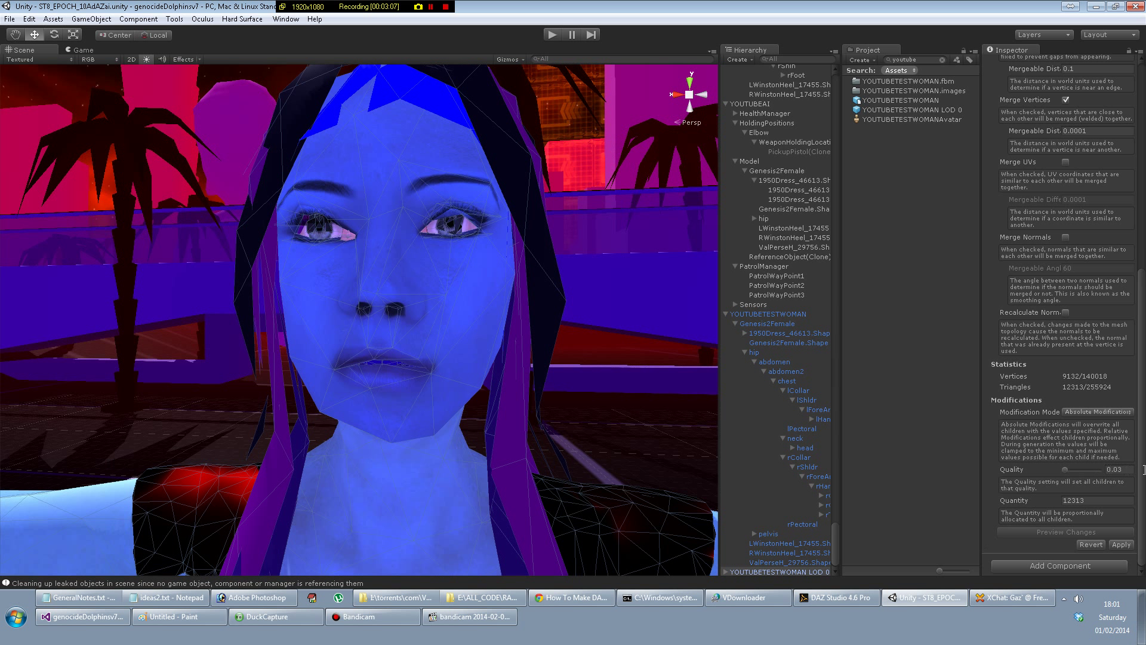
- Set the woman model's Cruncher quality to 0 and check the face near and far
left_click(1117, 470)
type("0")
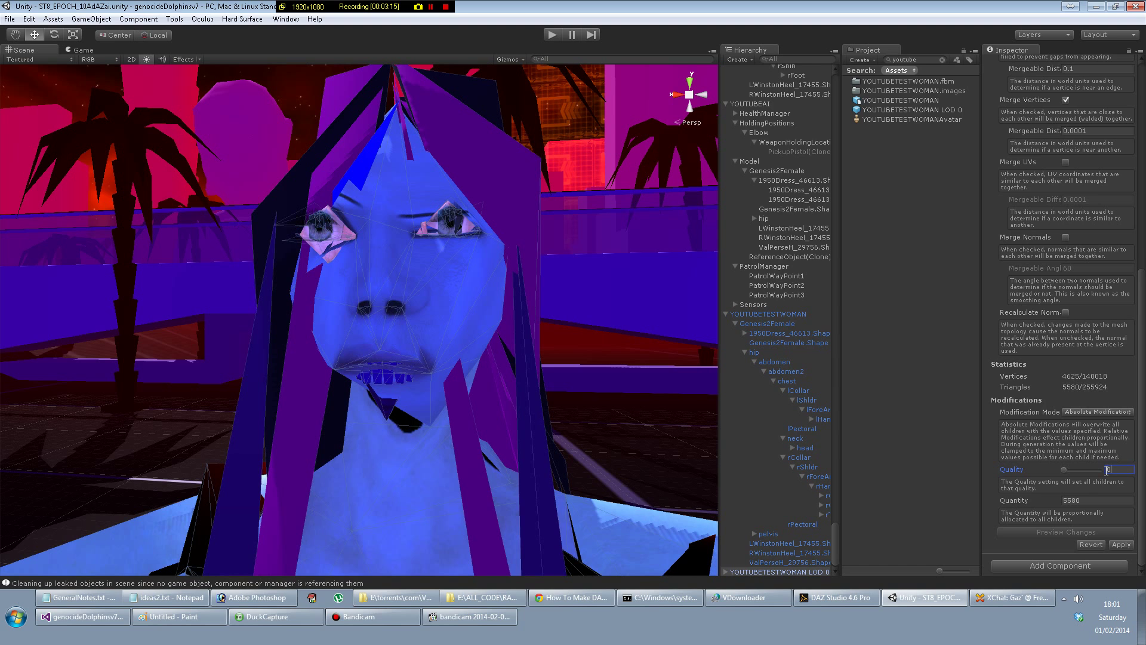
scroll(464, 216, "down", 5)
scroll(464, 216, "up", 7)
scroll(464, 216, "down", 5)
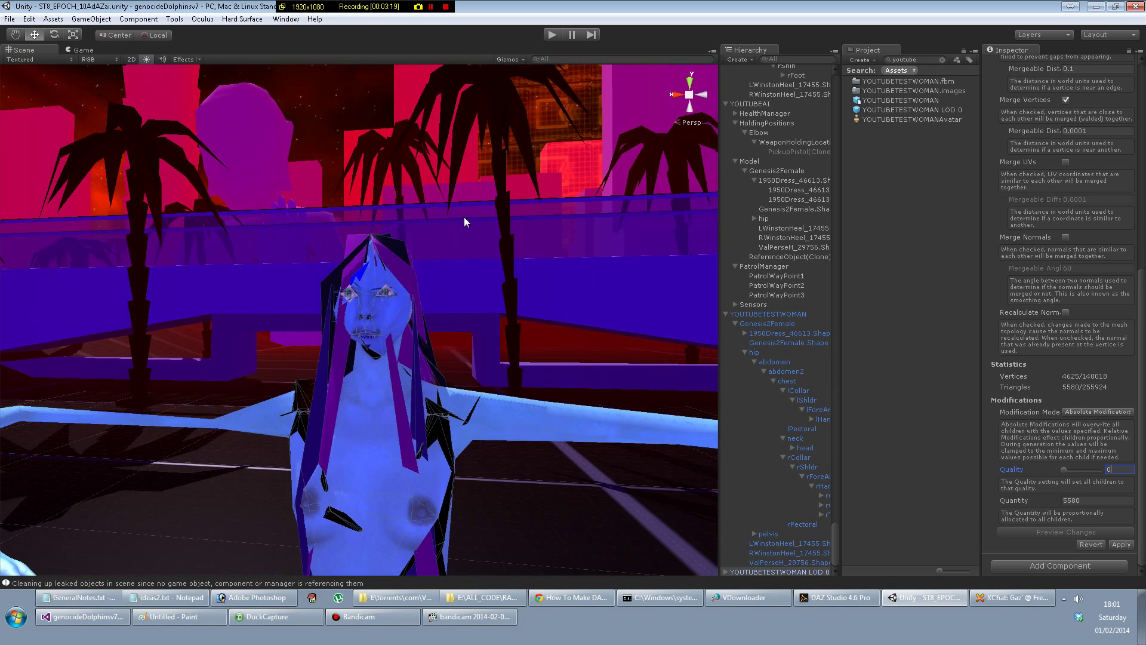
- Examine the torso and full body of the lowest-quality mesh from several angles beside the other woman
scroll(464, 217, "down", 4)
mouse_move(395, 369)
middle_mouse_down()
mouse_move(385, 312)
mouse_move(423, 197)
mouse_move(396, 347)
middle_mouse_up()
scroll(425, 191, "up", 10)
scroll(396, 347, "up", 8)
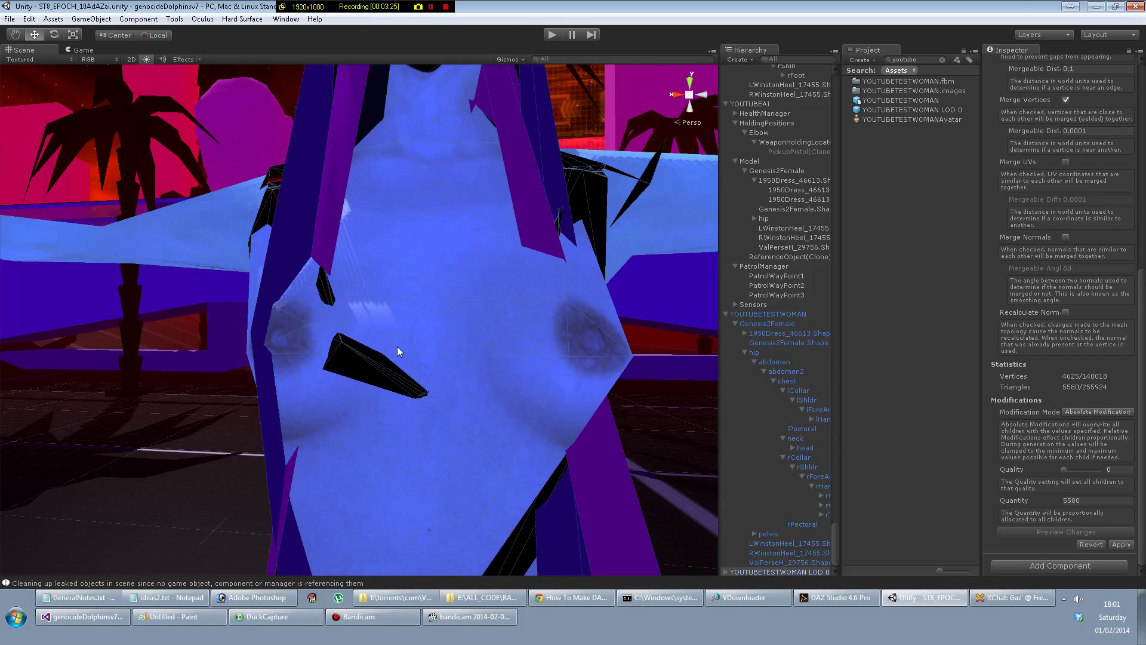
scroll(396, 346, "down", 8)
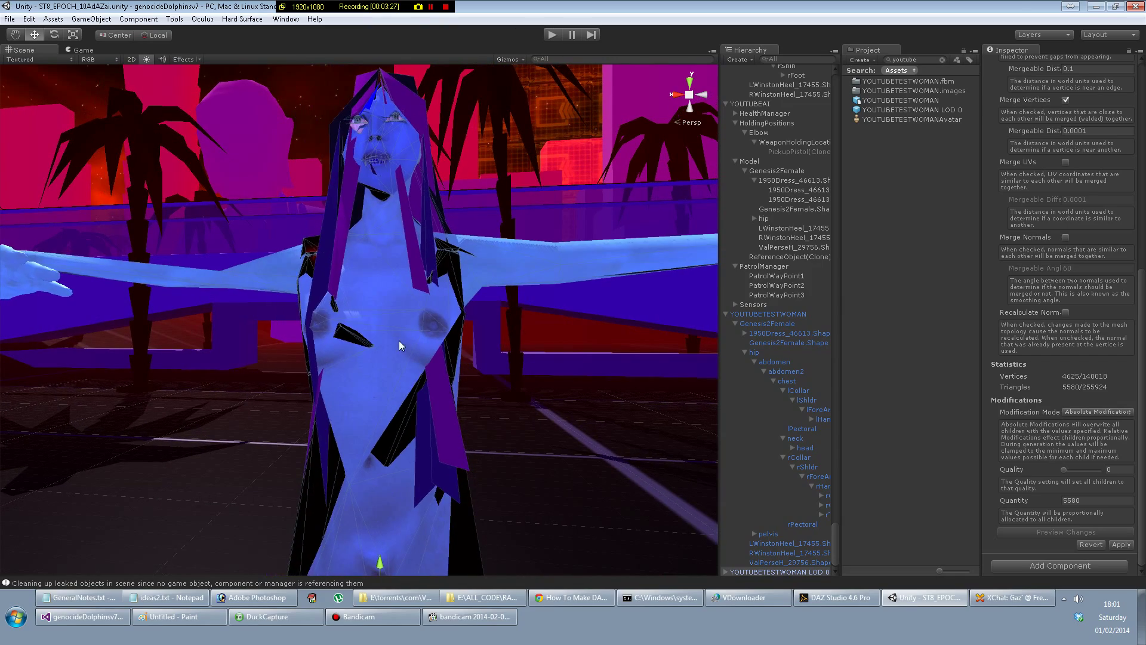
left_click_drag(399, 342, 320, 391, "alt")
middle_click_drag(320, 392, 422, 371)
left_click_drag(474, 419, 422, 366, "alt")
scroll(287, 270, "down", 3)
scroll(421, 371, "up", 3)
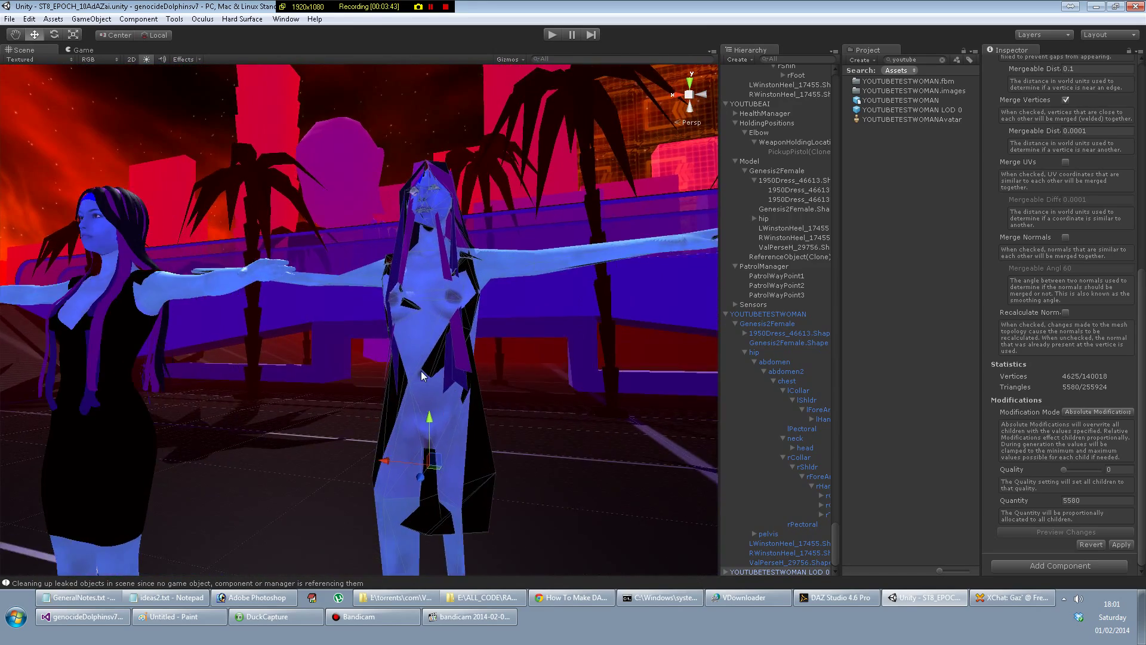
scroll(421, 376, "down", 3)
middle_click_drag(421, 376, 468, 335)
scroll(468, 336, "up", 3)
scroll(467, 336, "down", 3)
left_click_drag(466, 335, 455, 309, "alt")
middle_click_drag(455, 309, 443, 296)
scroll(446, 296, "up", 2)
middle_click_drag(511, 281, 440, 266)
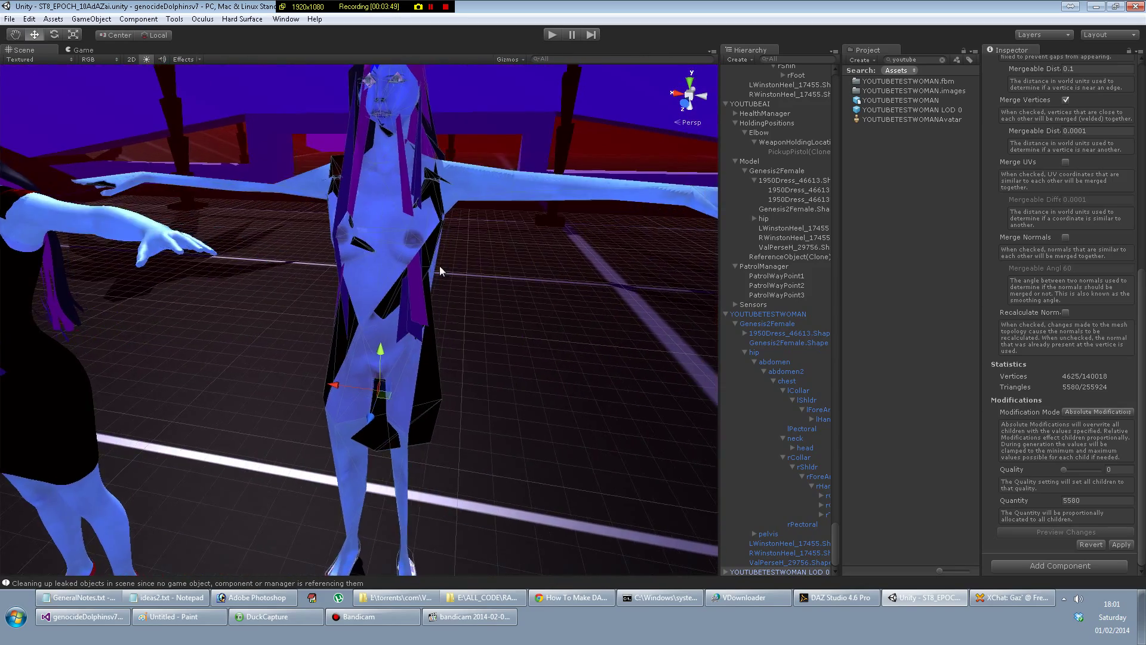
- Examine the lowest-quality mesh's head, eyes, mouth and shoulders up close from a raised viewpoint
scroll(446, 277, "up", 3)
middle_click_drag(410, 221, 406, 341)
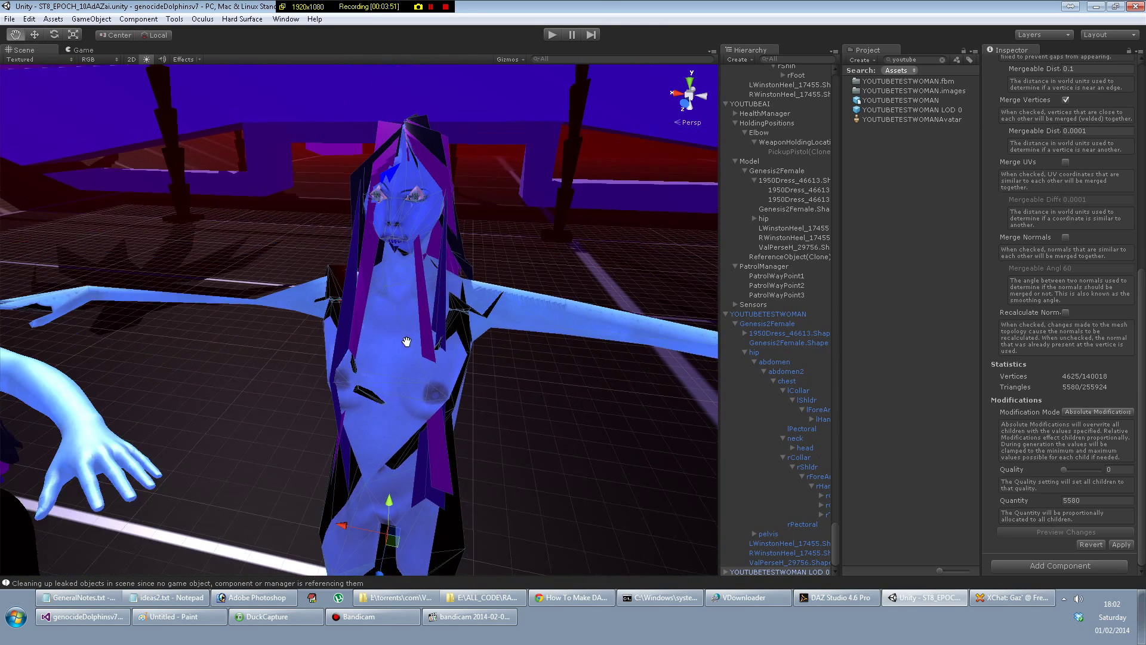
scroll(406, 342, "up", 3)
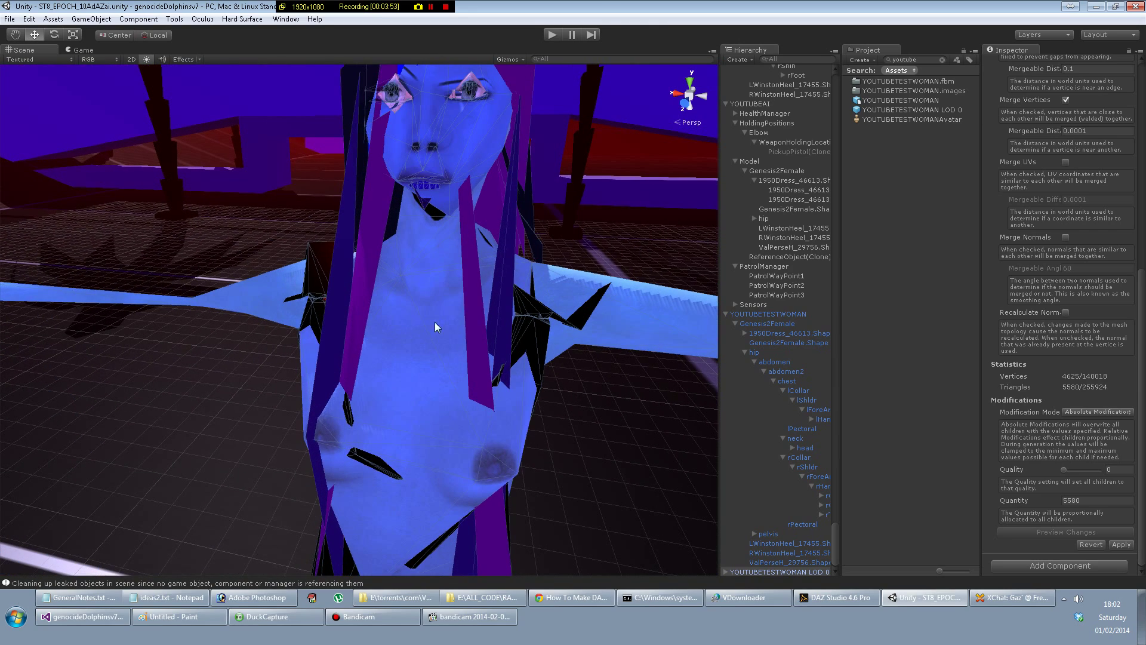
middle_click_drag(443, 209, 439, 314)
scroll(438, 310, "up", 5)
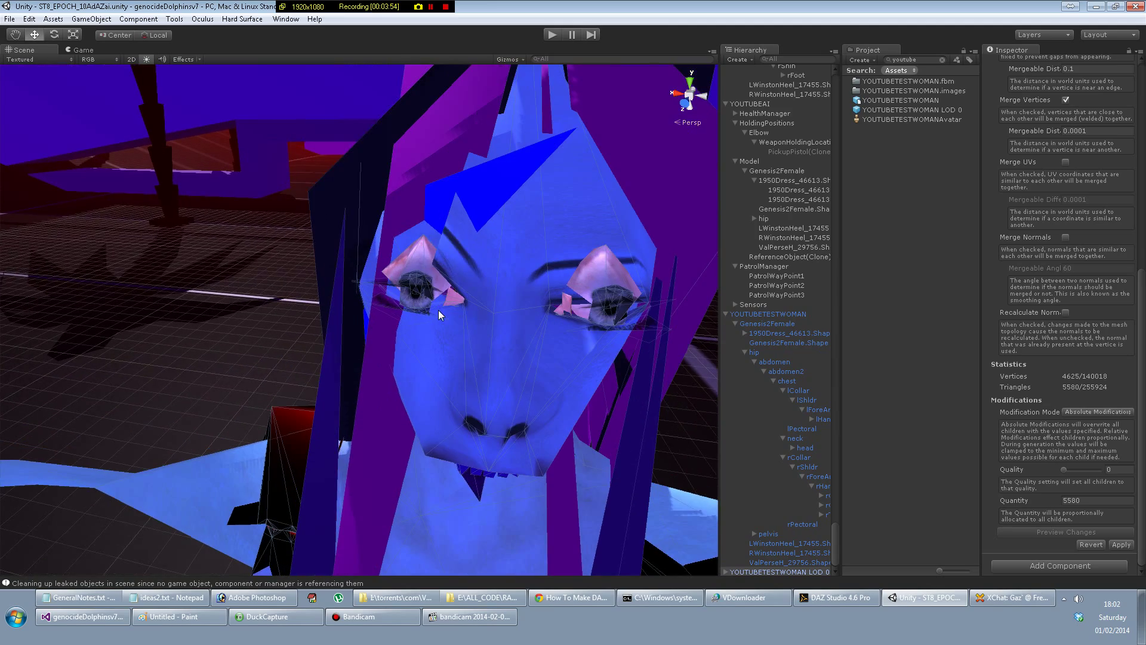
scroll(569, 343, "down", 4)
middle_click_drag(565, 343, 557, 285)
scroll(537, 310, "up", 2)
scroll(556, 285, "down", 2)
scroll(447, 297, "up", 4)
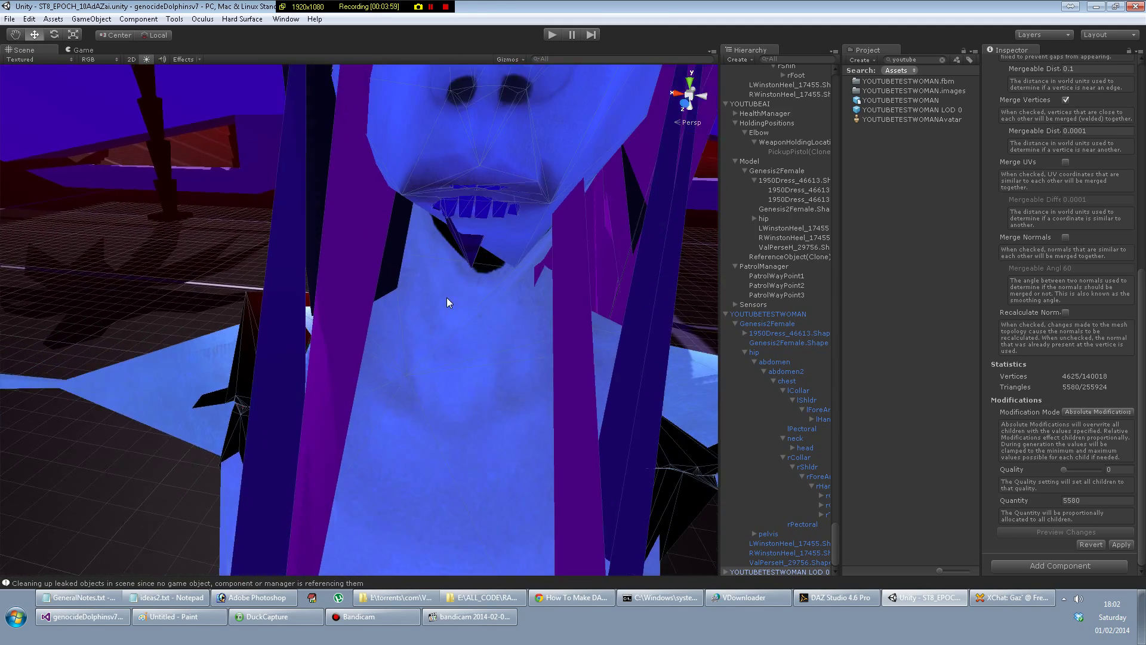
scroll(496, 203, "down", 3)
scroll(497, 203, "down", 4)
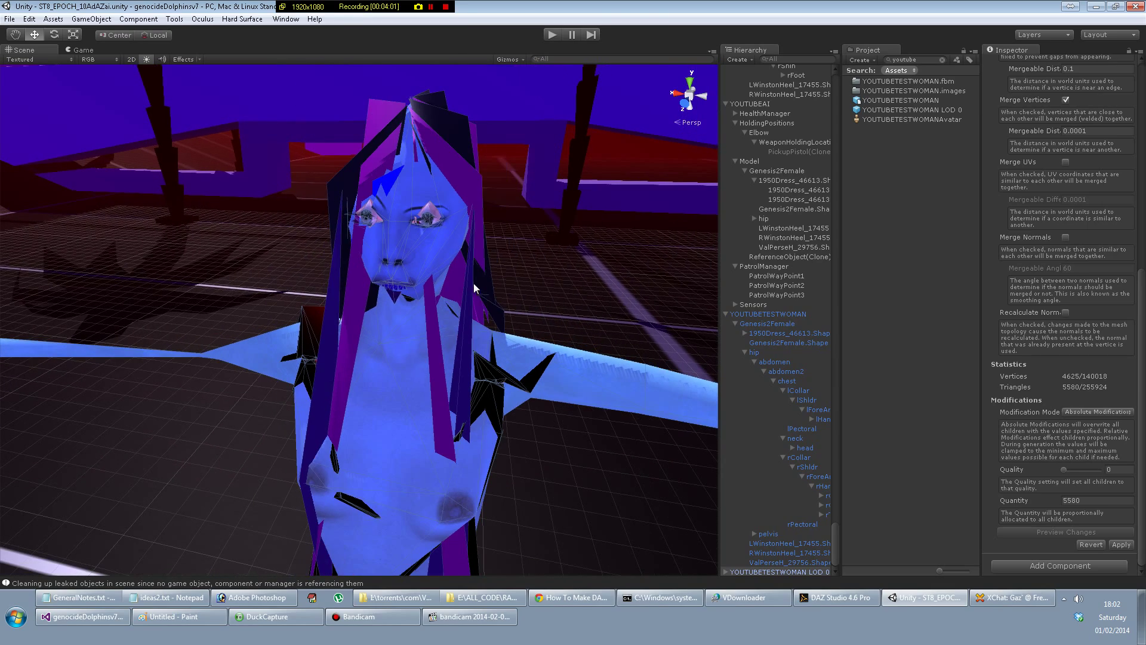
scroll(400, 357, "down", 6)
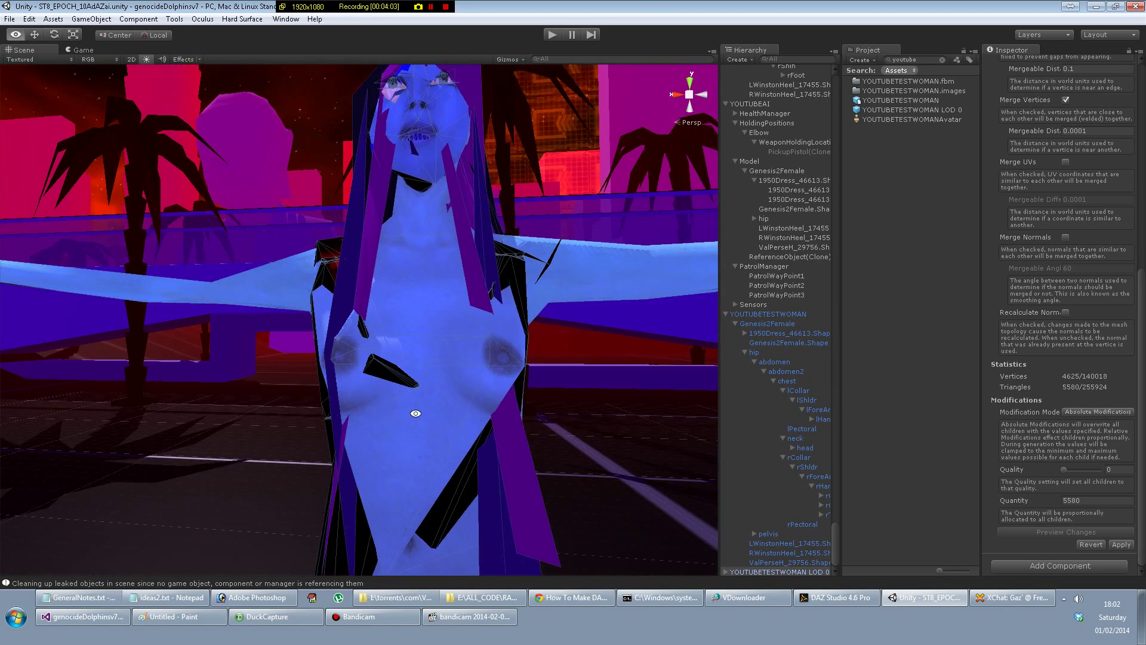
- Compare both women from far away and apply the quality 0 mesh reduction to the woman model
scroll(421, 422, "down", 8)
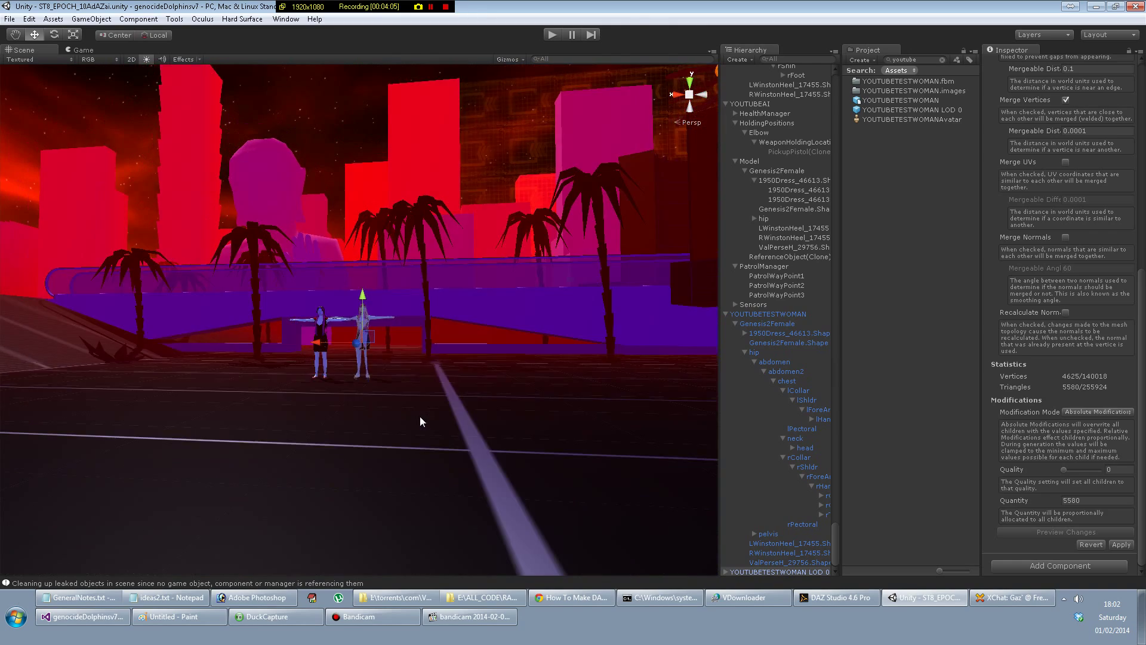
scroll(421, 417, "down", 5)
scroll(421, 417, "up", 2)
left_click_drag(446, 409, 440, 492, "alt")
scroll(438, 492, "down", 6)
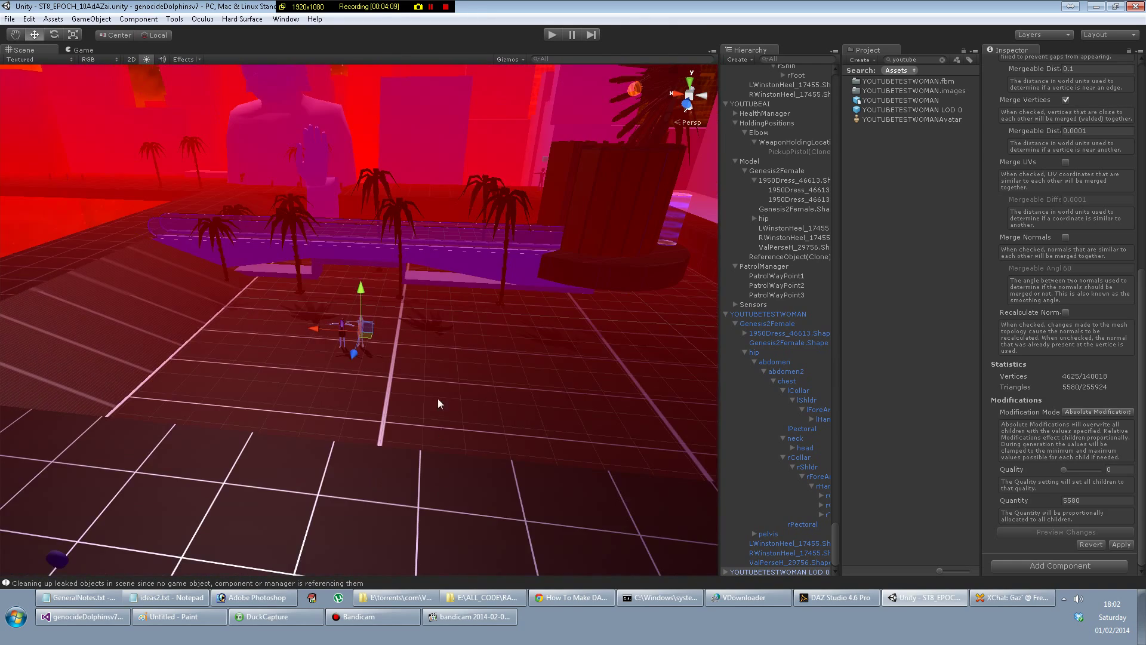
scroll(437, 404, "down", 2)
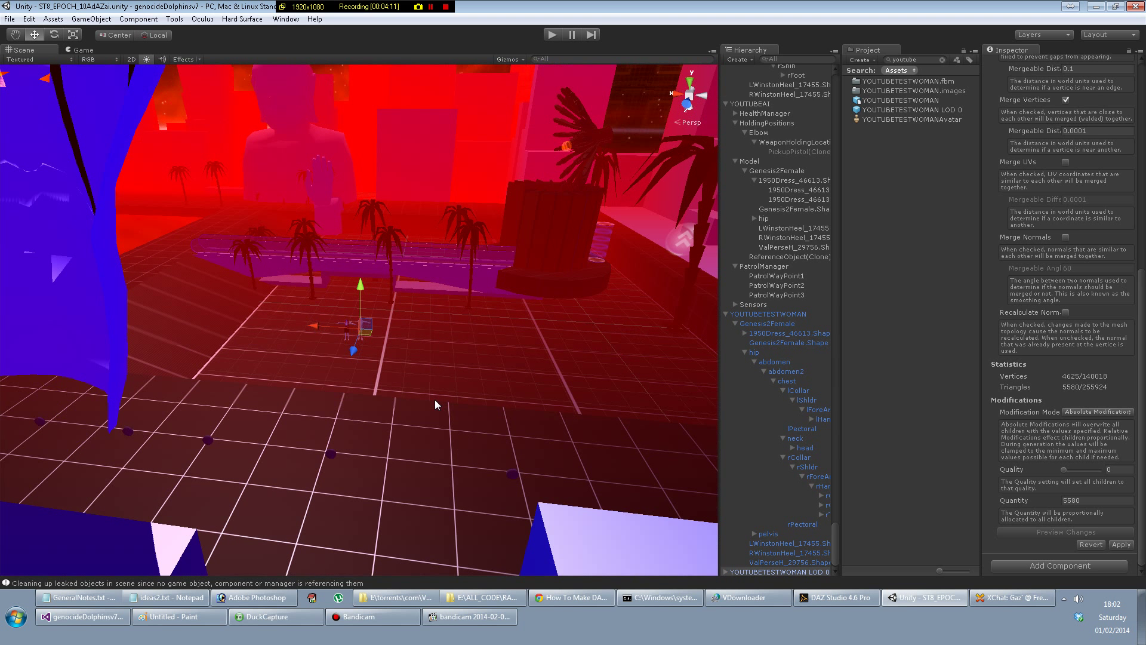
left_click(442, 357)
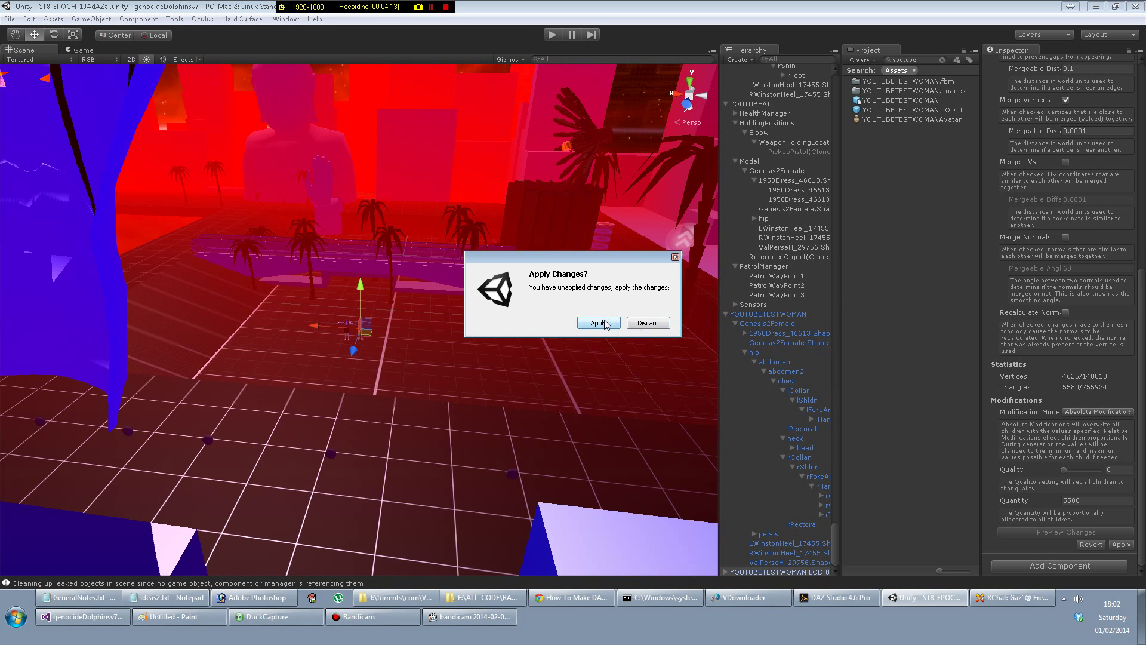
left_click(599, 324)
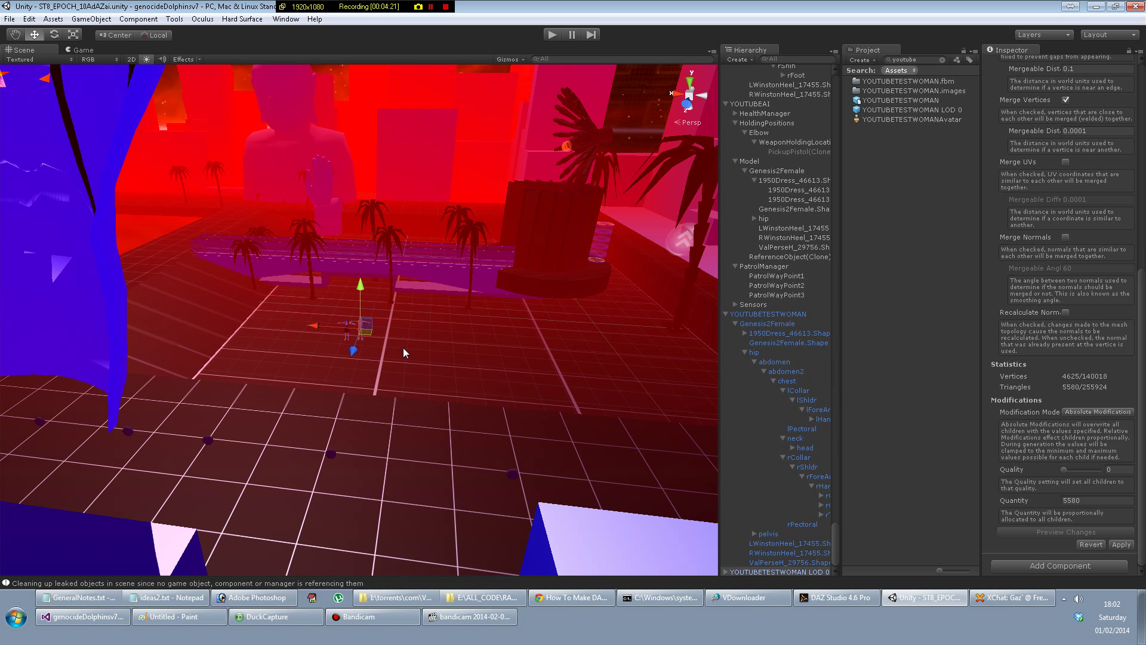
- Select the conveyor belt instead of the woman and check the applied lowest-quality mesh near and far
left_click(326, 346)
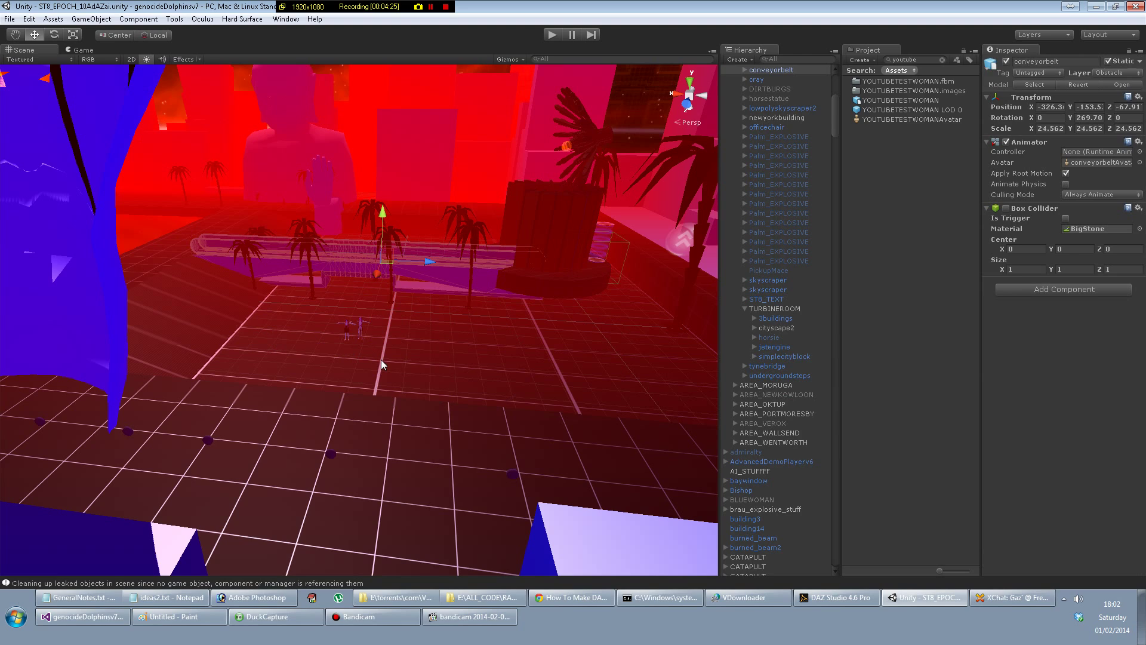
scroll(378, 361, "down", 3)
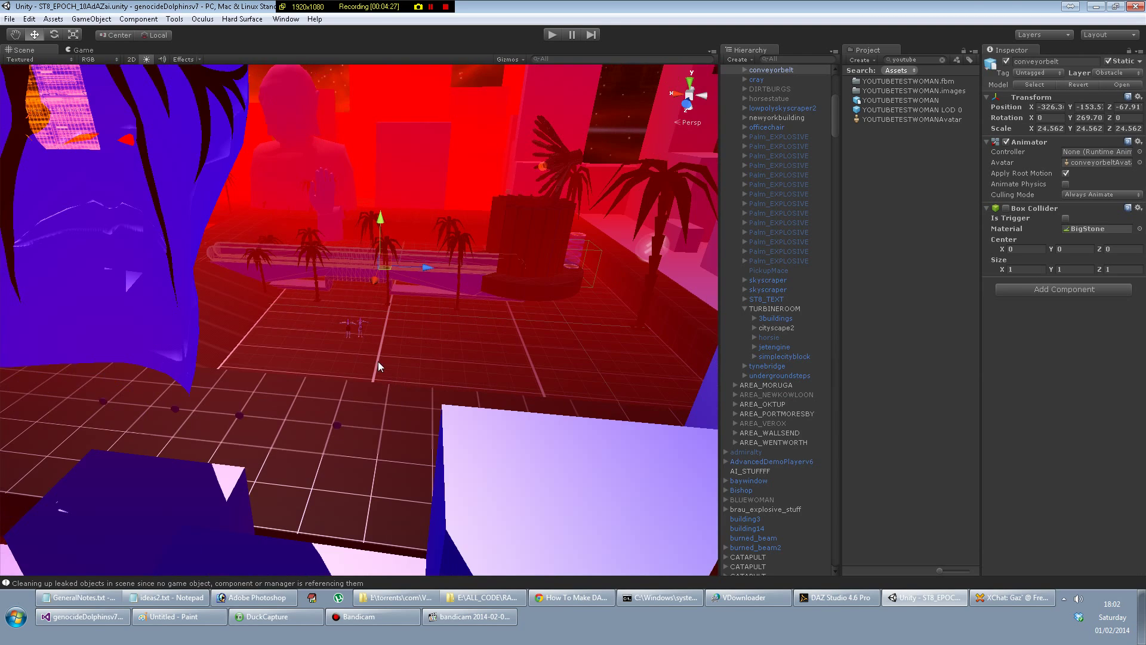
scroll(378, 362, "up", 9)
scroll(360, 369, "up", 15)
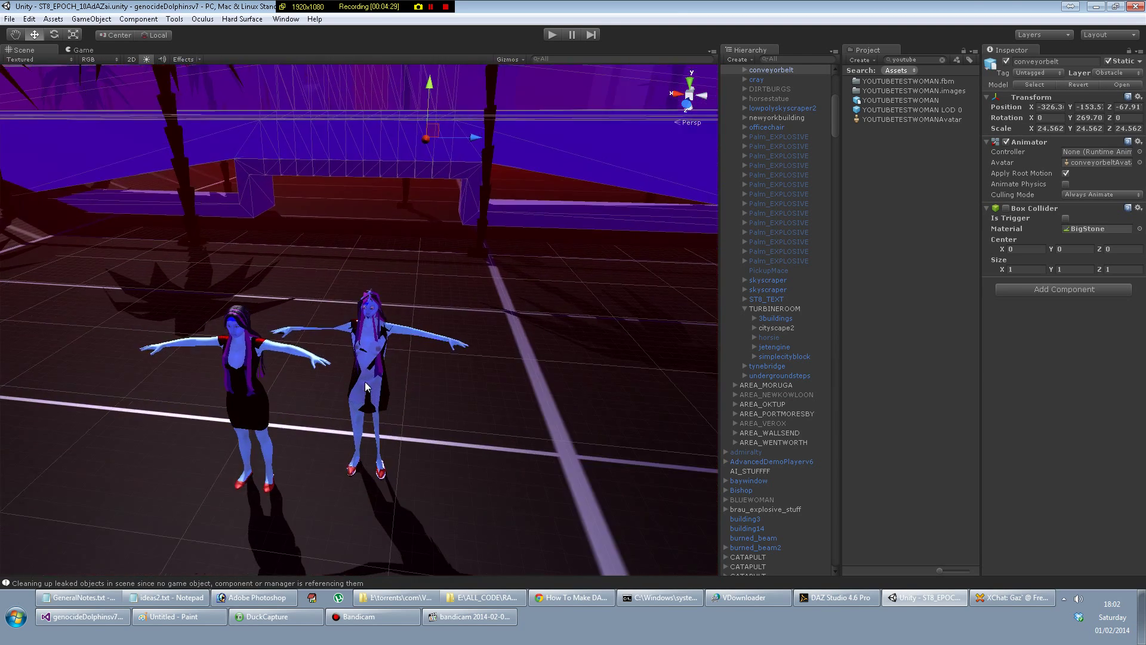
scroll(365, 387, "up", 5)
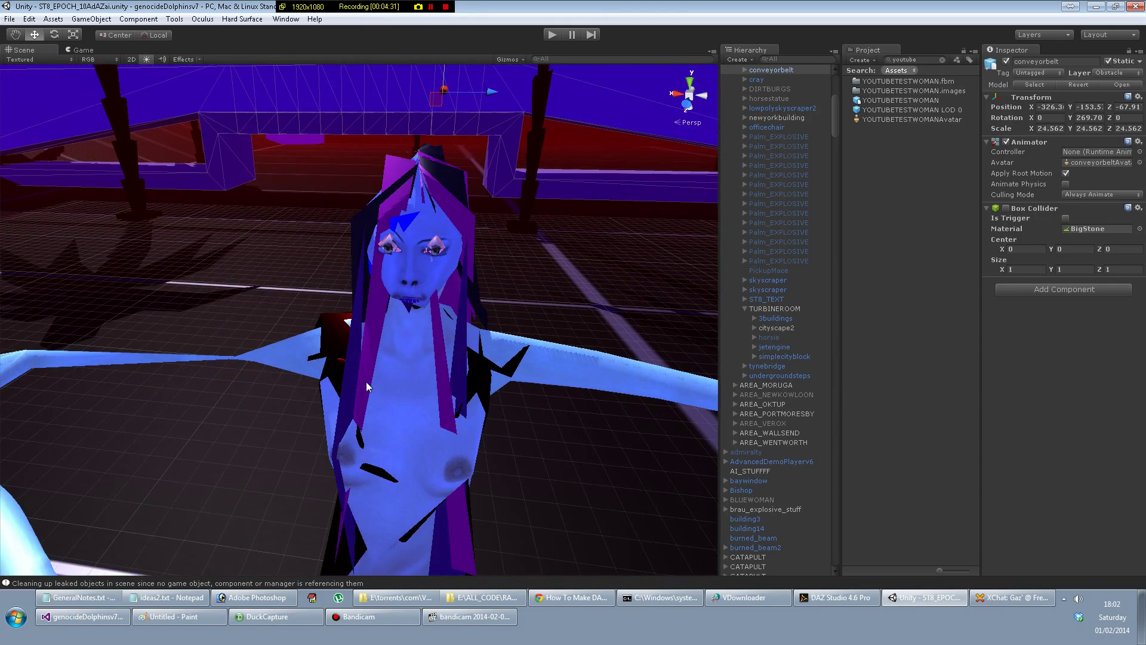
scroll(366, 388, "down", 1)
right_click_drag(366, 382, 366, 381)
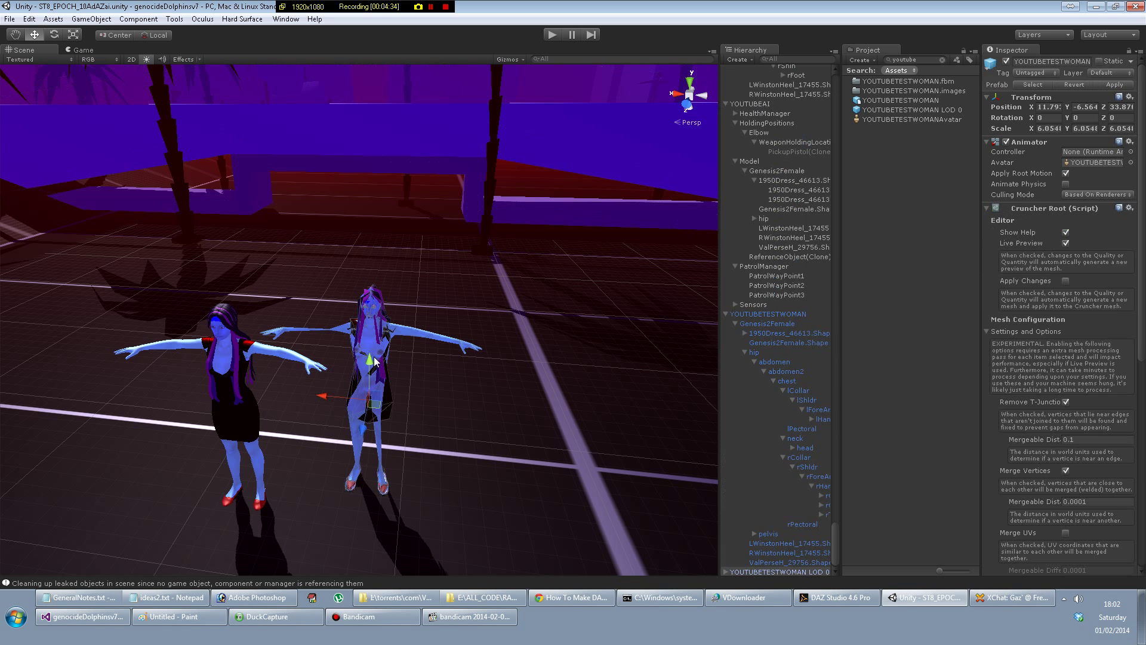
- Set the woman model's Cruncher quality to 0.35 and apply the change
left_click(375, 359)
scroll(1102, 445, "down", 10)
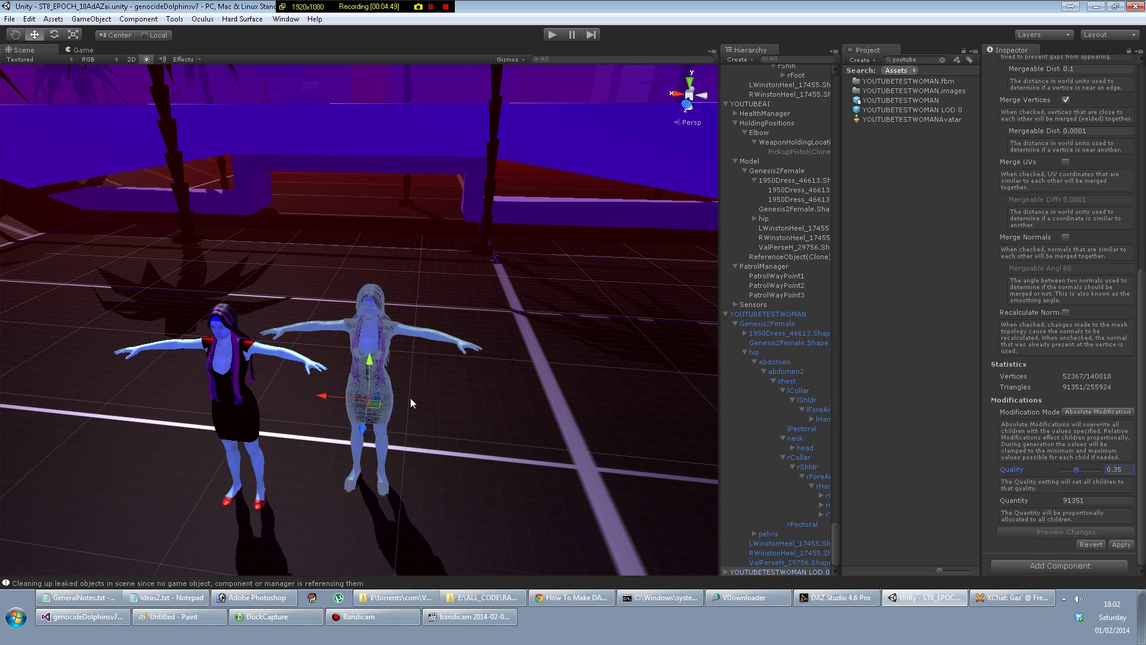
left_click(394, 352)
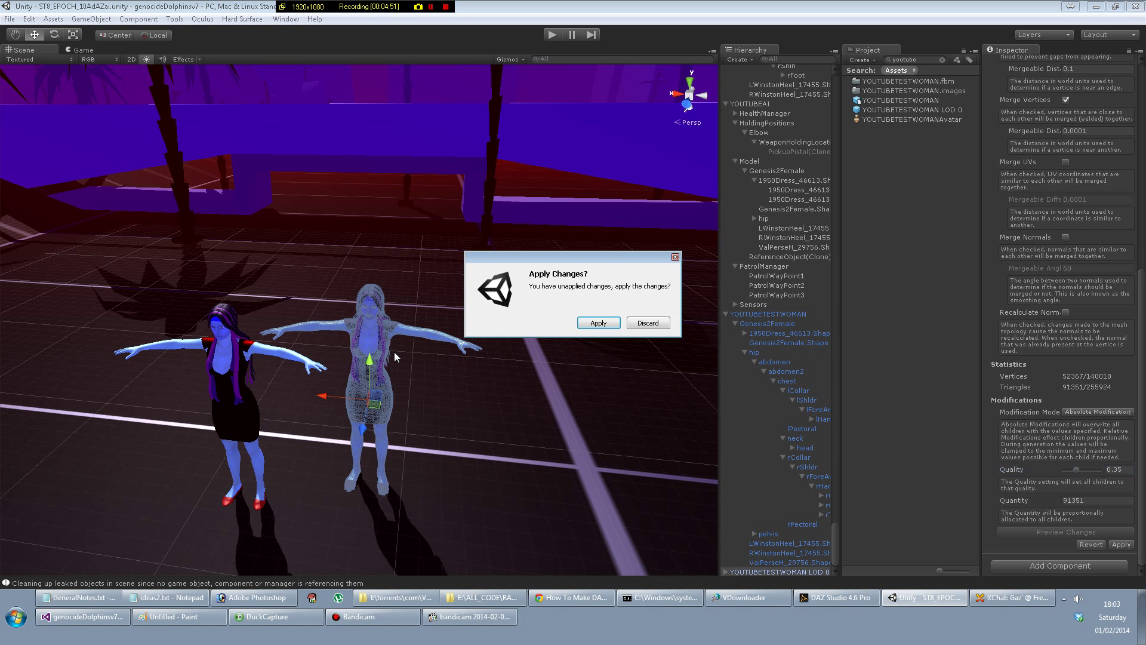
left_click(614, 323)
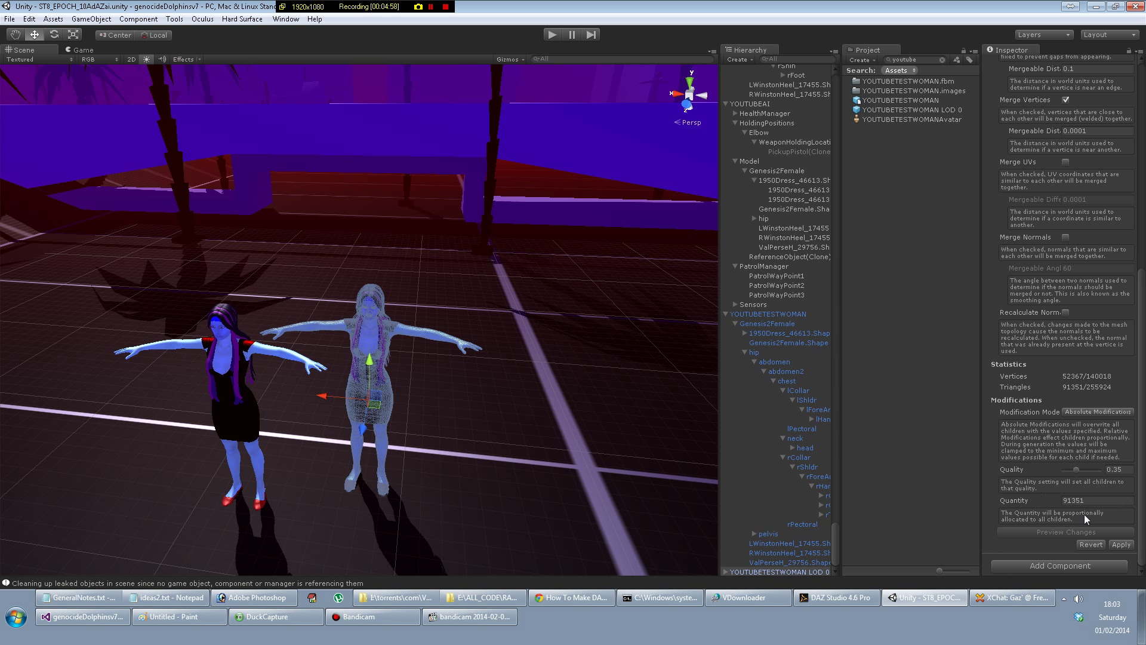
- Inspect the 0.35-quality woman's wireframe, then clear the selection and view her face and upper body from a low angle
left_click(396, 346)
left_click(380, 361)
key("f")
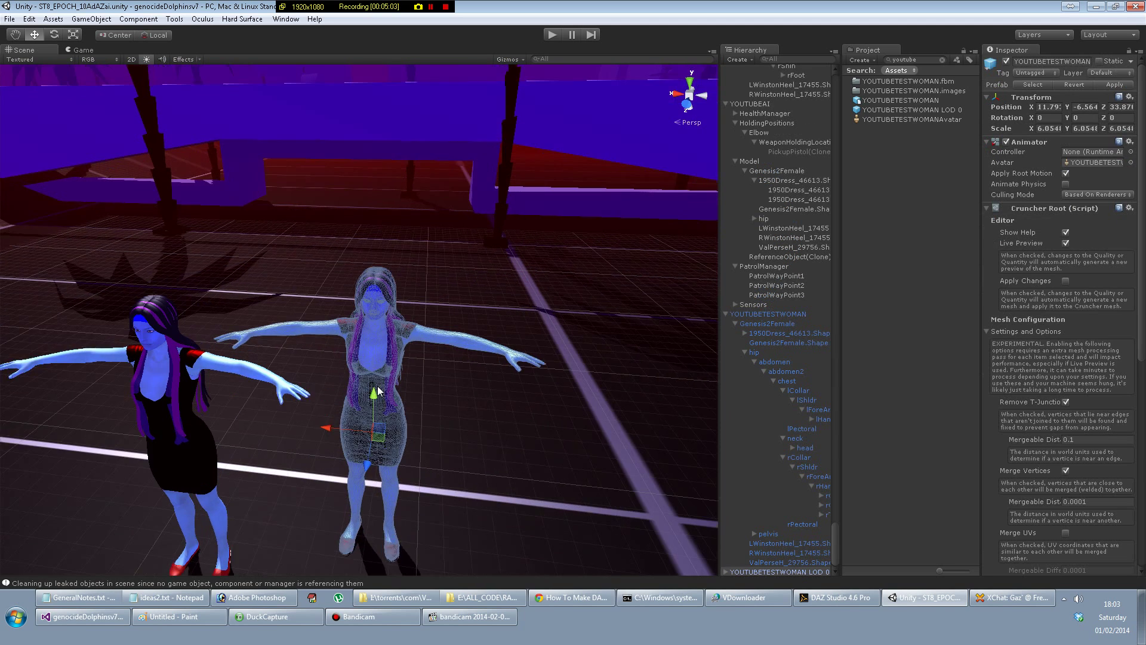
scroll(448, 417, "down", 2)
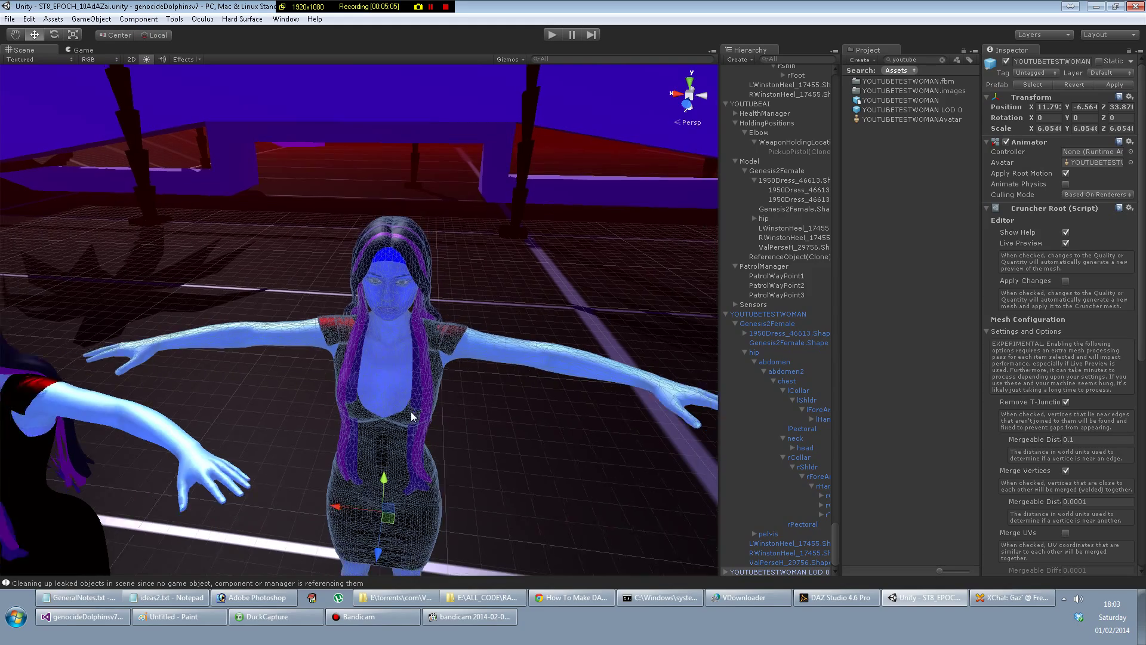
left_click_drag(430, 414, 394, 270, "alt")
mouse_move(356, 237)
middle_mouse_down()
mouse_move(593, 256)
mouse_move(367, 244)
middle_mouse_up()
scroll(428, 149, "up", 3)
left_click(326, 74)
scroll(384, 126, "up", 4)
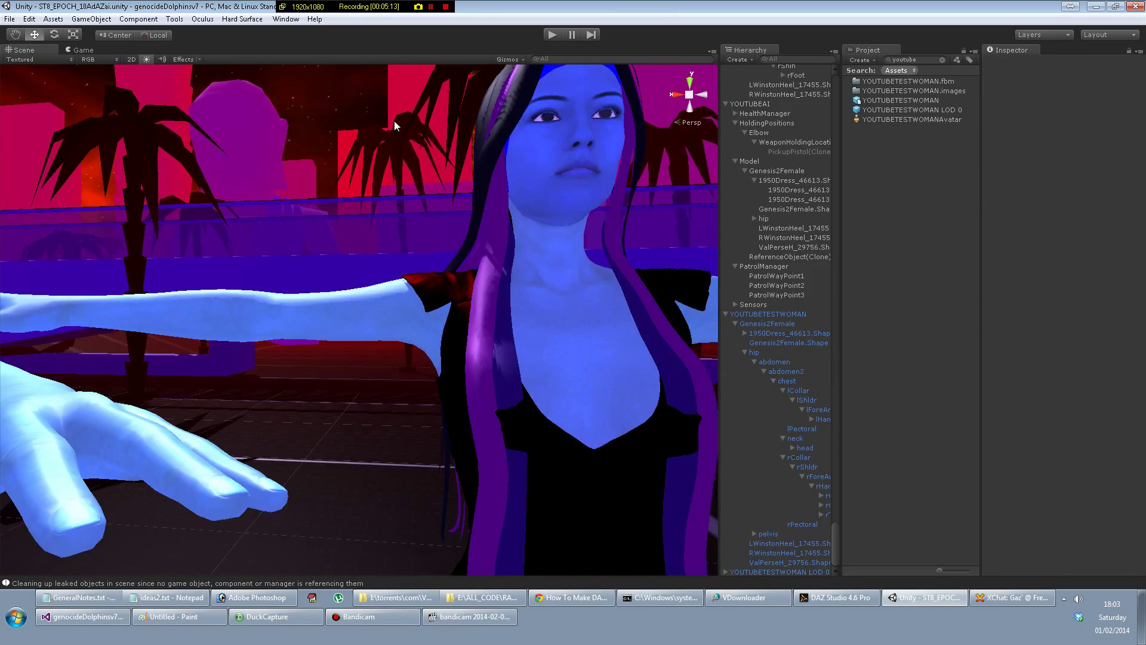
- Examine the 0.35-quality woman's face, neckline, hair and dress up close, and compare her with the other woman
middle_click_drag(397, 123, 281, 188)
scroll(281, 188, "up", 4)
middle_click_drag(274, 148, 251, 112)
scroll(209, 224, "up", 4)
scroll(210, 224, "down", 5)
scroll(234, 301, "down", 4)
middle_click_drag(235, 357, 251, 256)
left_click_drag(256, 271, 300, 274, "alt")
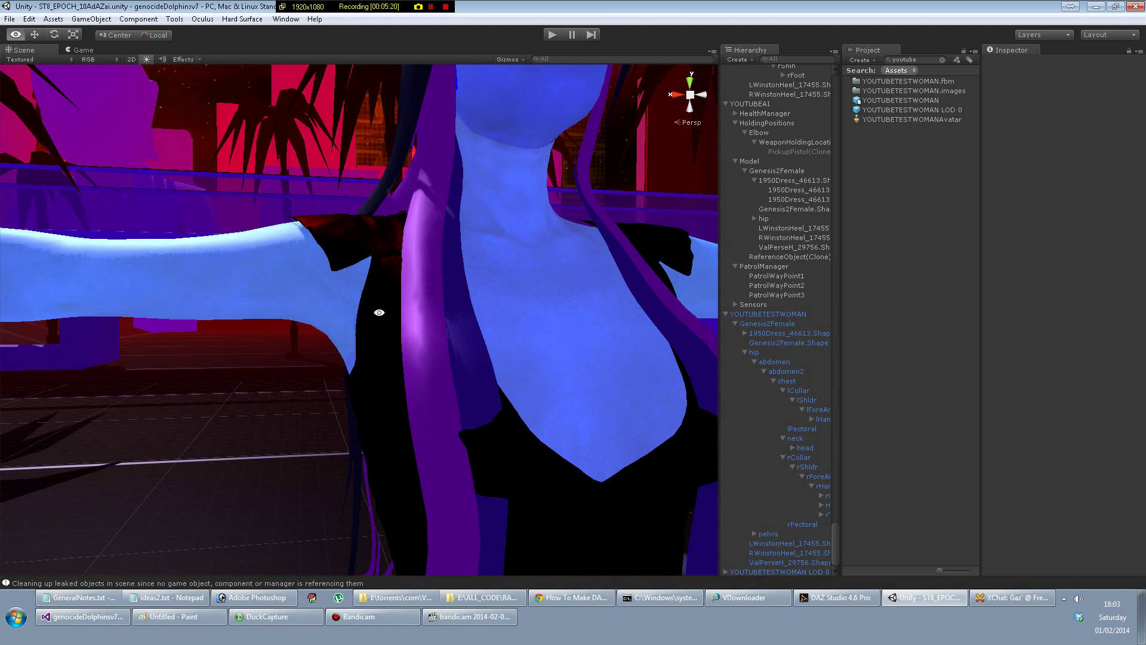
left_click_drag(344, 312, 260, 338, "alt")
scroll(339, 304, "down", 4)
scroll(339, 306, "down", 10)
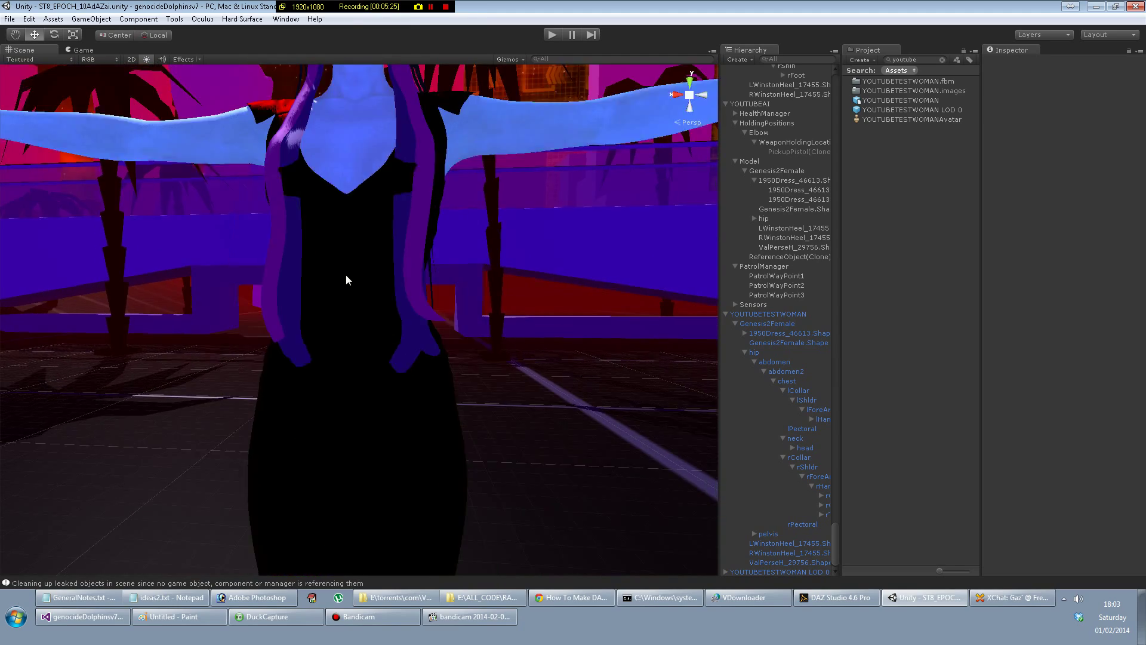
scroll(313, 224, "up", 6)
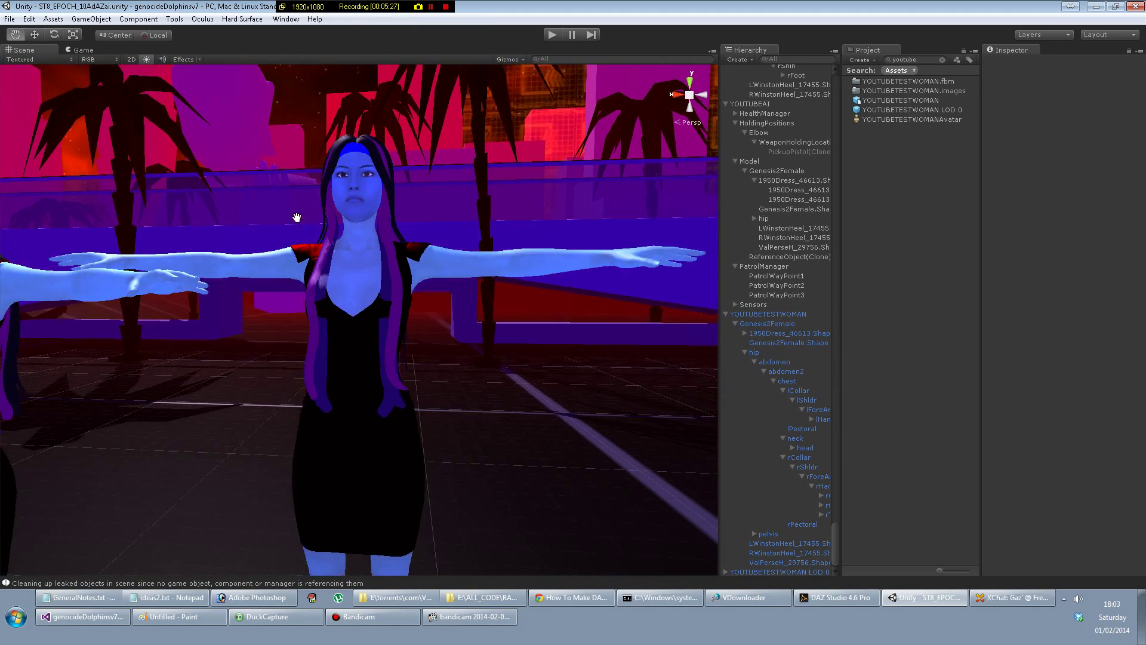
middle_click_drag(278, 239, 439, 258)
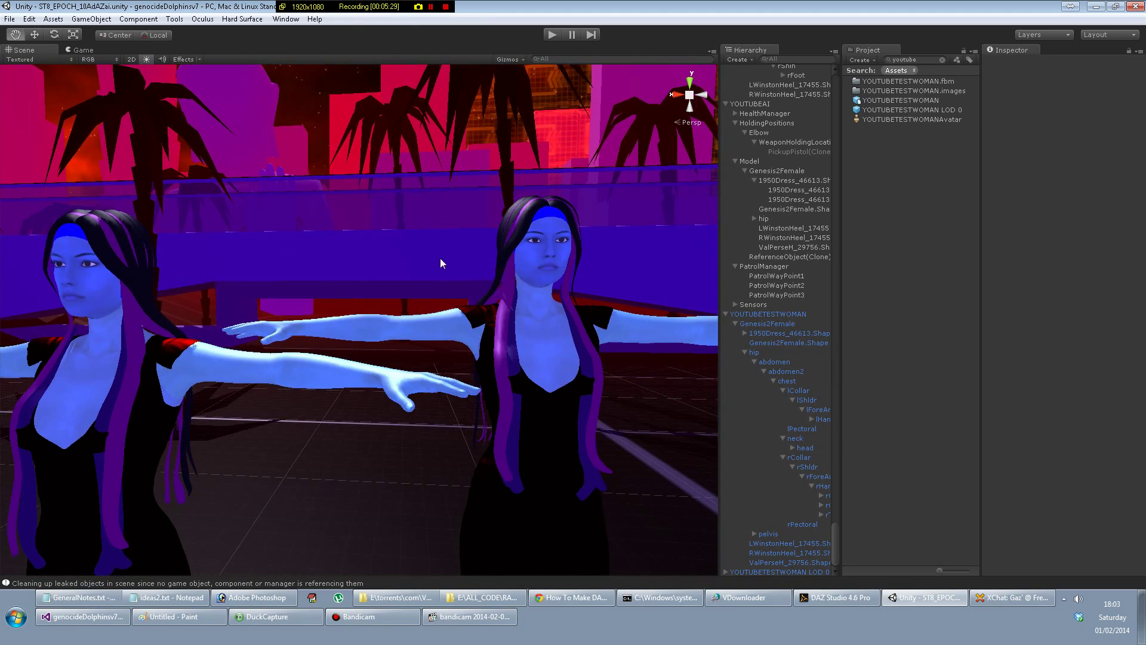
- Select the reduced woman model and set its Cruncher quality to 0.25
left_click(557, 245)
scroll(1094, 420, "down", 10)
scroll(1096, 425, "down", 5)
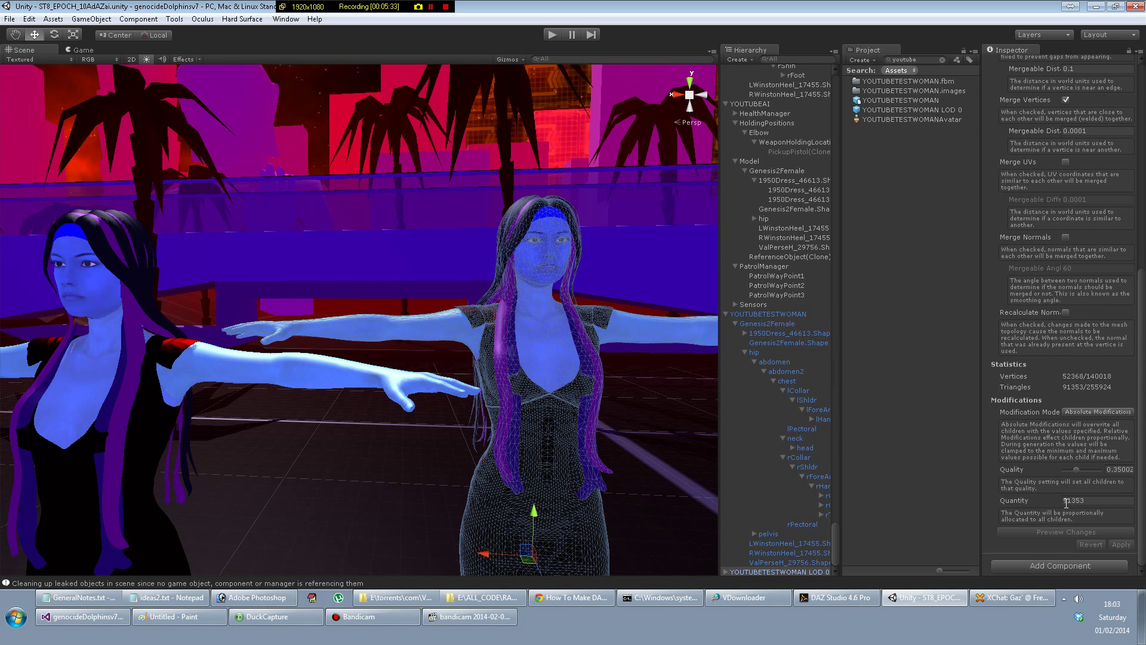
left_click(1114, 471)
type("2")
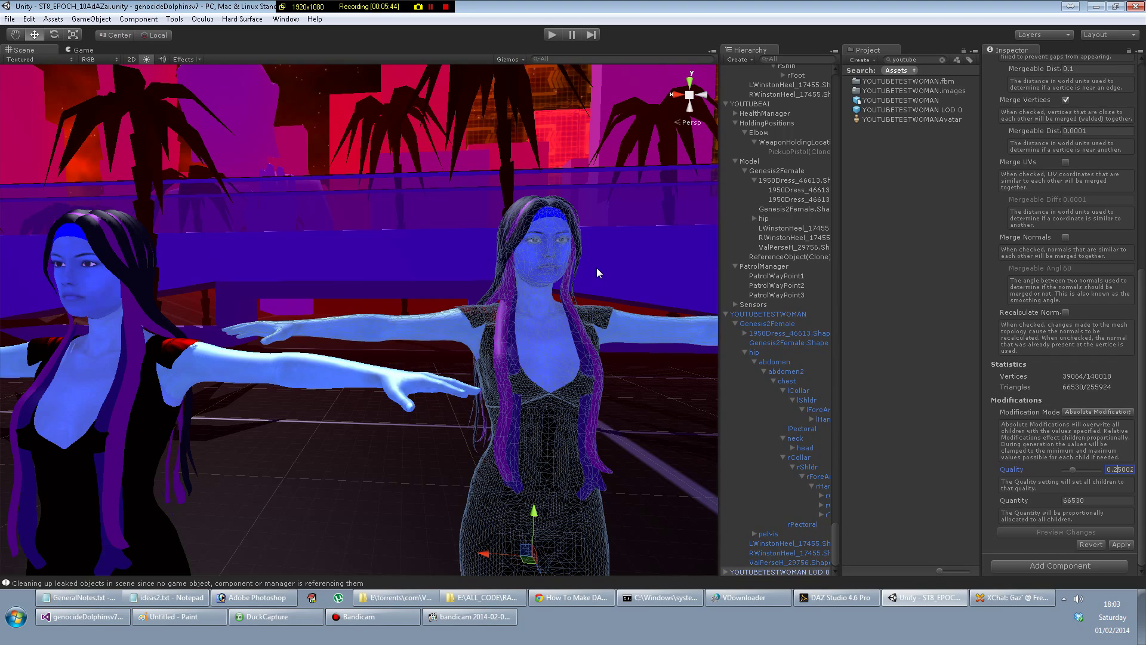
- Check the woman's head wireframe up close from the front and apply the 0.25 quality change
scroll(596, 268, "up", 8)
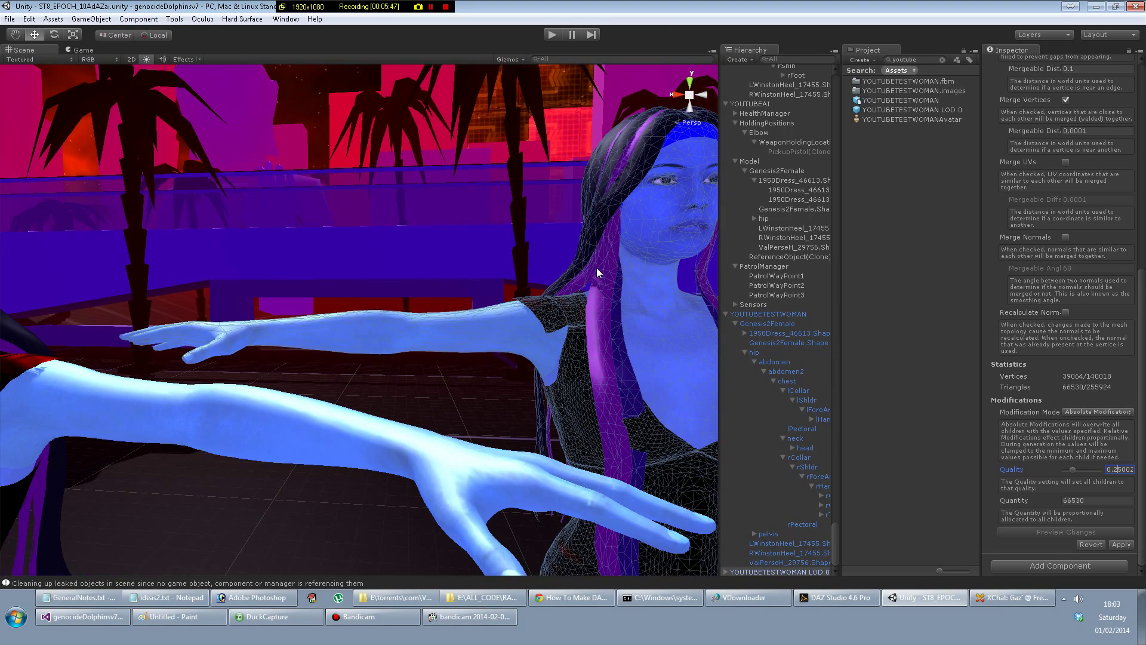
left_click_drag(650, 209, 486, 269, "alt")
middle_click_drag(486, 269, 451, 251)
scroll(452, 250, "up", 3)
scroll(452, 251, "down", 3)
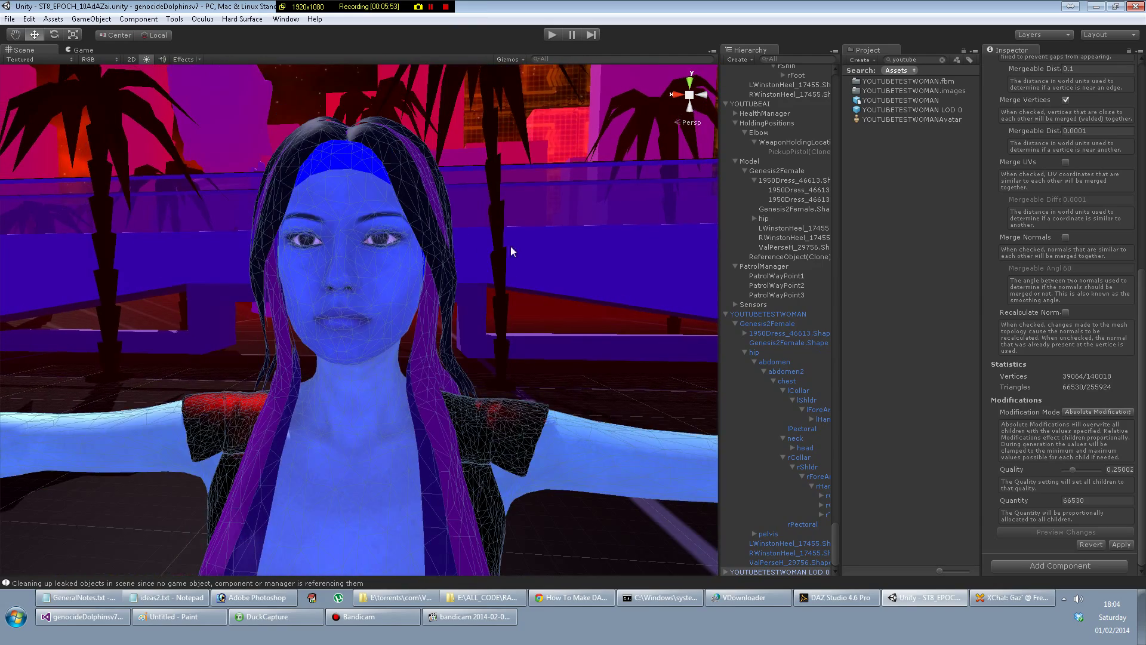
left_click(545, 249)
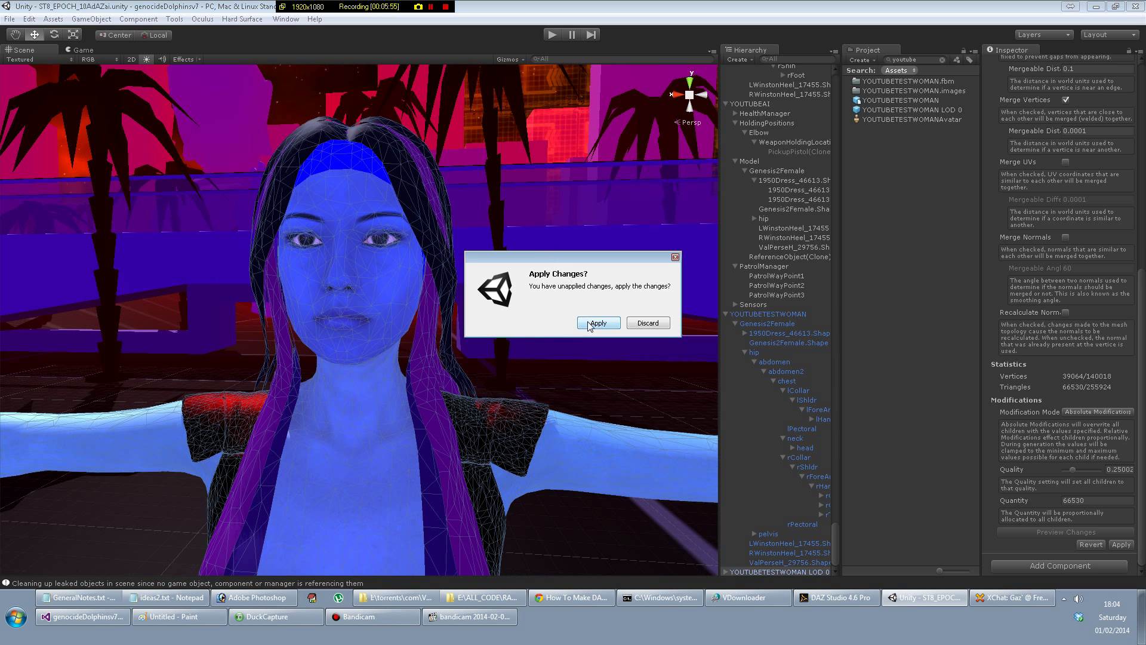
left_click(592, 324)
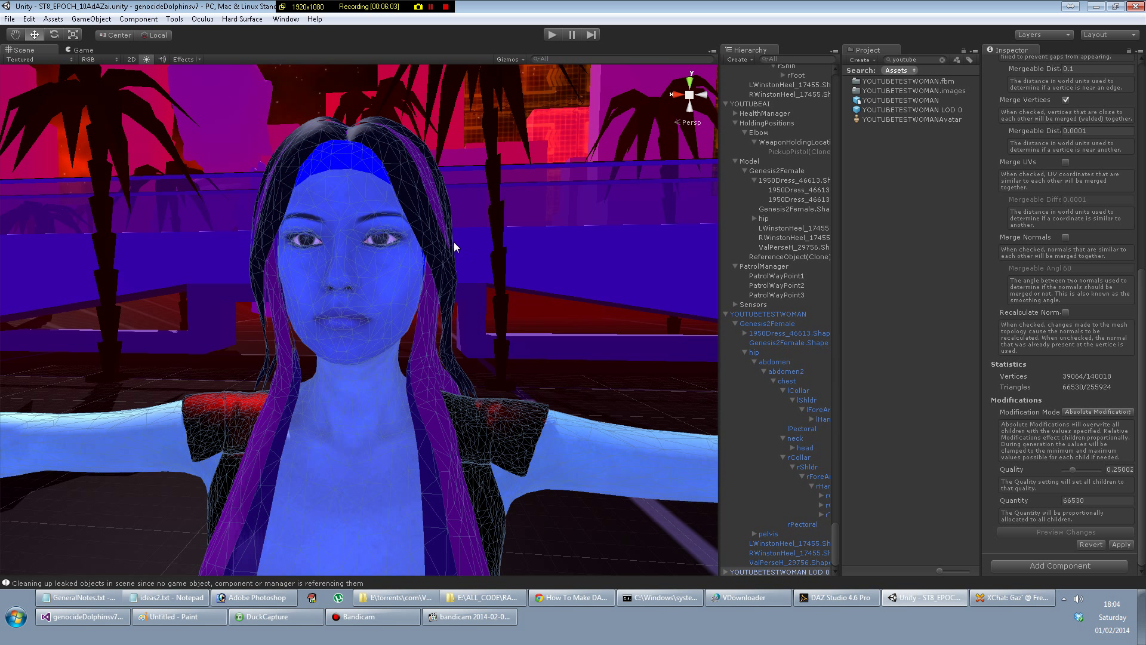
- Examine the 0.25-quality face and upper body near and far, with and without the wireframe
left_click(277, 226)
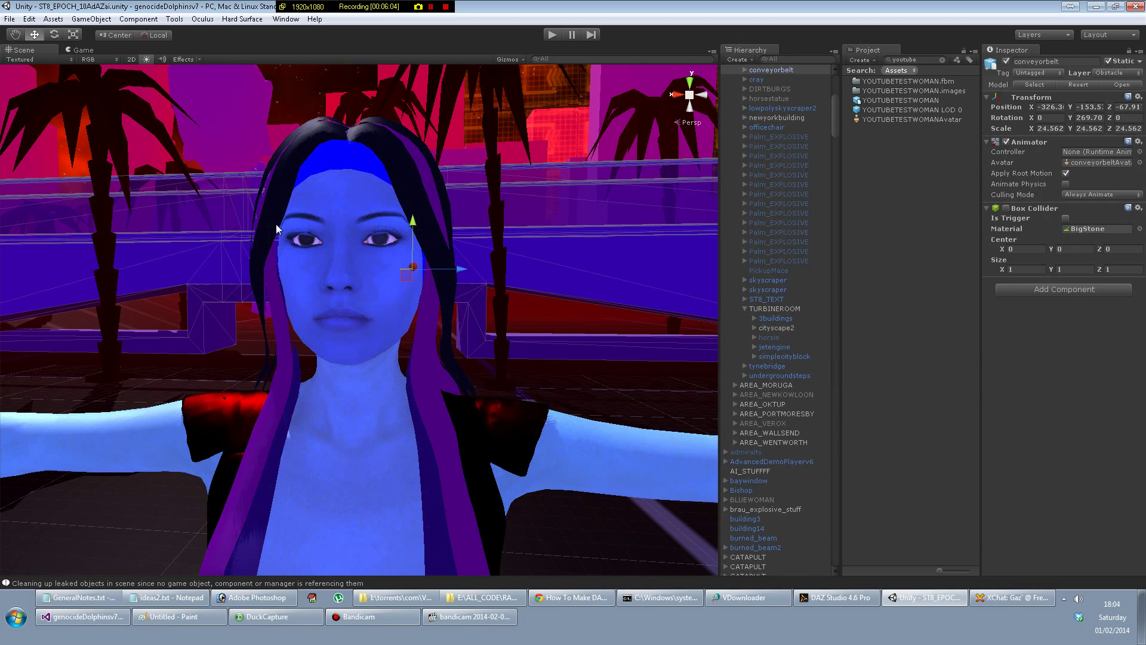
left_click(261, 226)
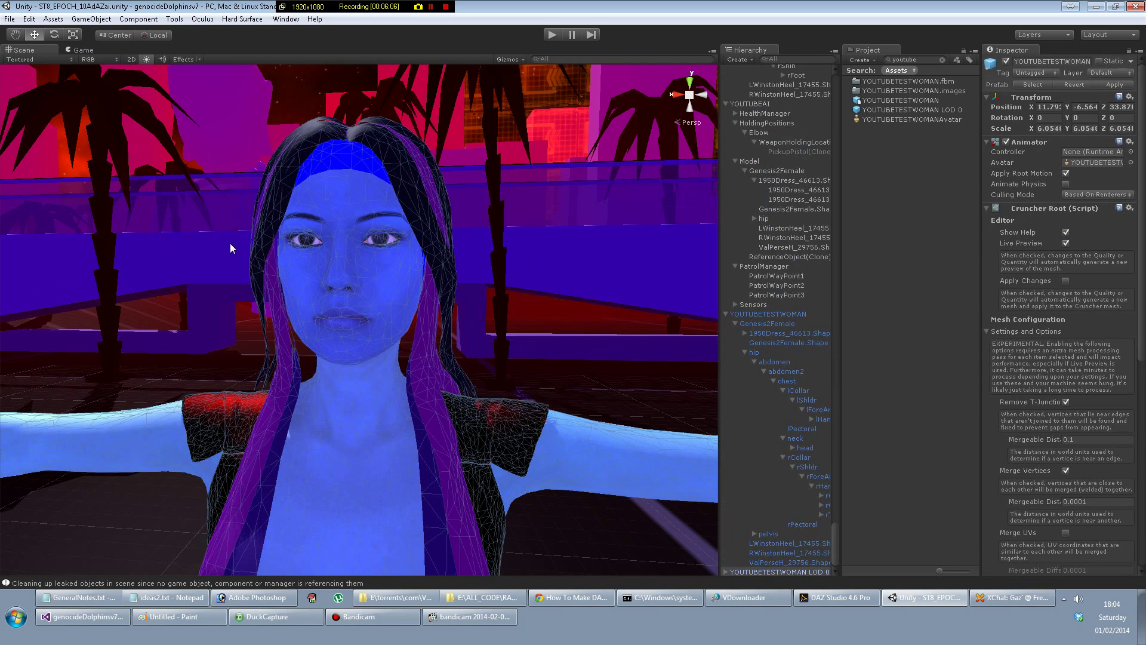
scroll(231, 224, "up", 5)
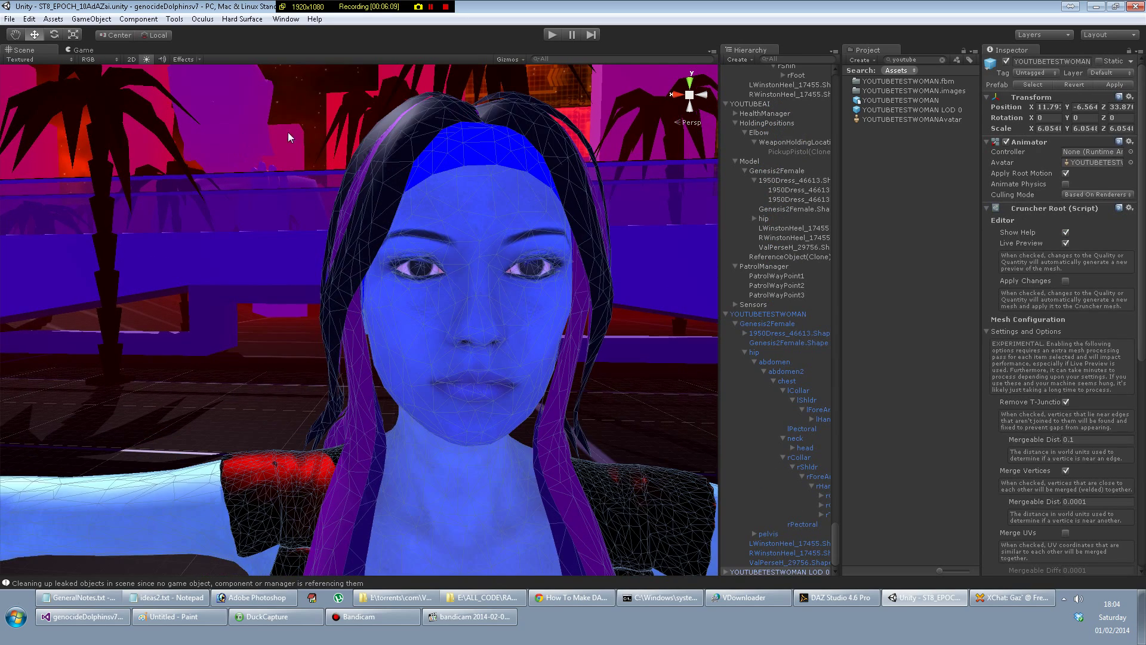
left_click(311, 102)
left_click_drag(380, 357, 306, 379, "alt")
scroll(306, 380, "down", 4)
left_click_drag(239, 314, 328, 335, "alt")
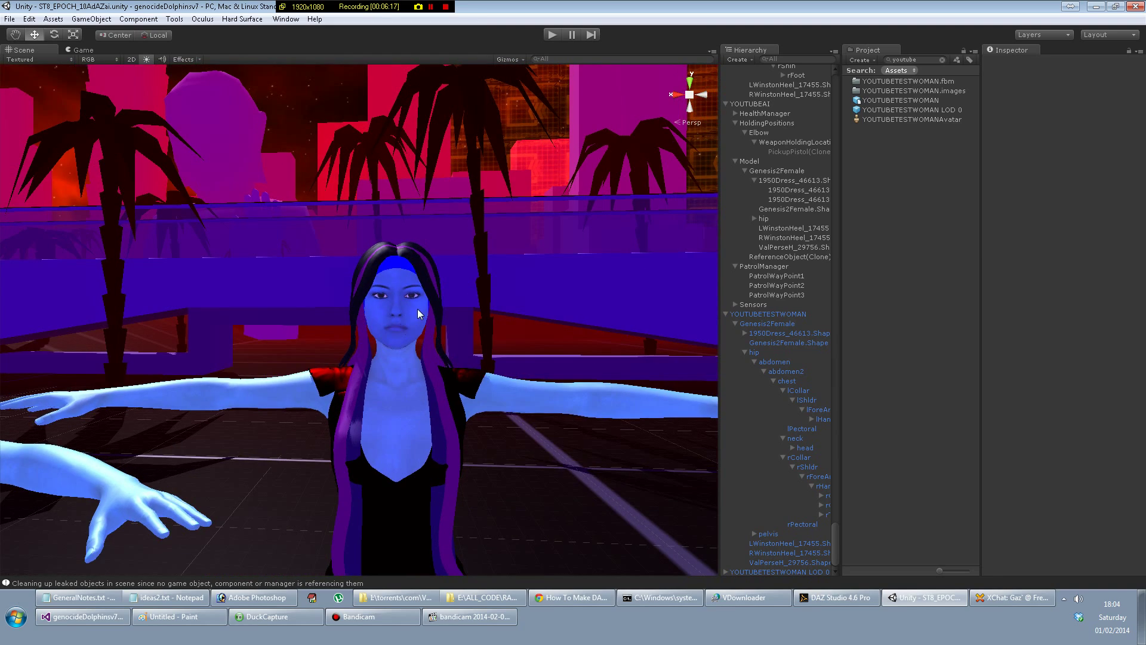
scroll(417, 309, "up", 3)
- Set the woman model's Cruncher quality to 0.15, apply the change and clear the selection
left_click(456, 307)
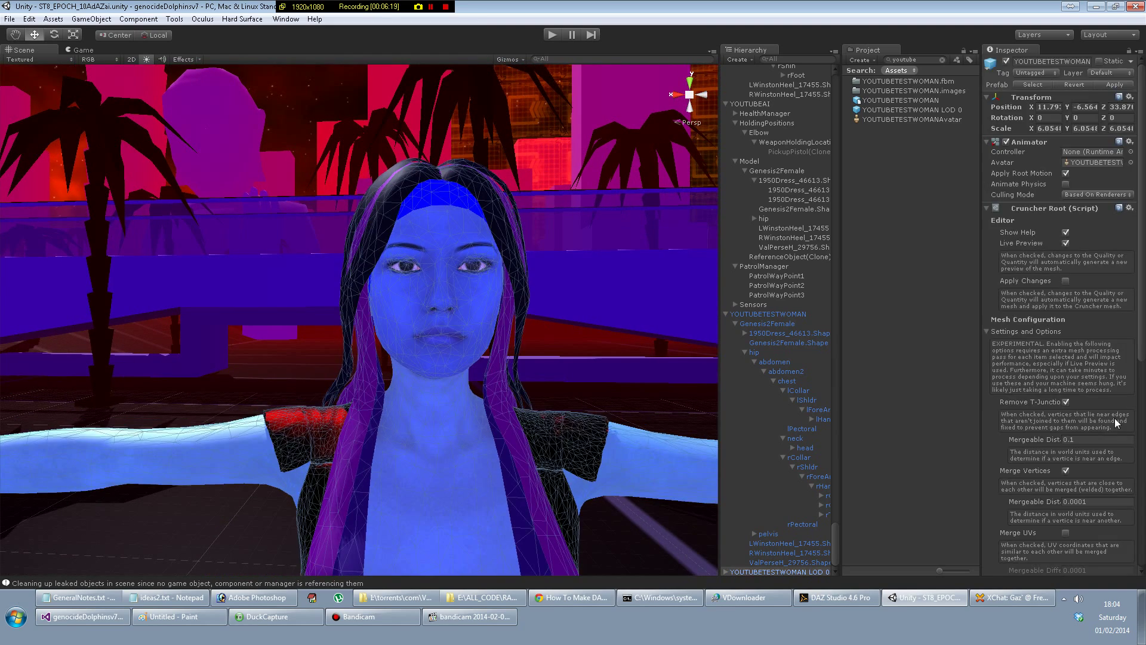
scroll(1115, 425, "down", 5)
scroll(1119, 525, "down", 5)
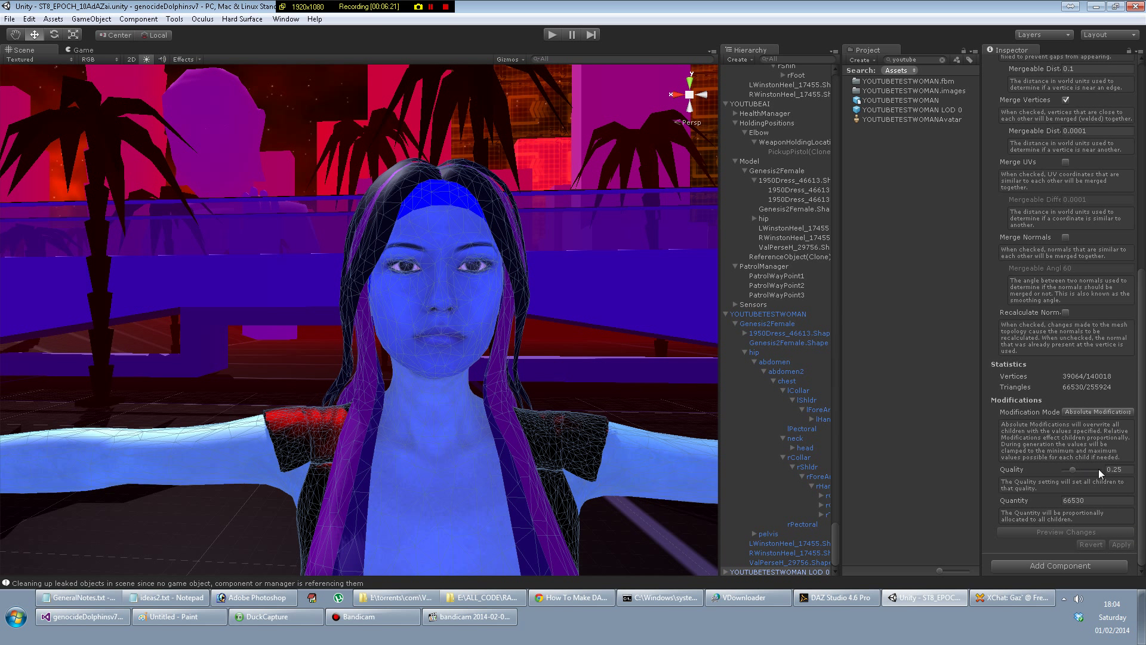
left_click(1118, 471)
key("BackSpace")
type("1")
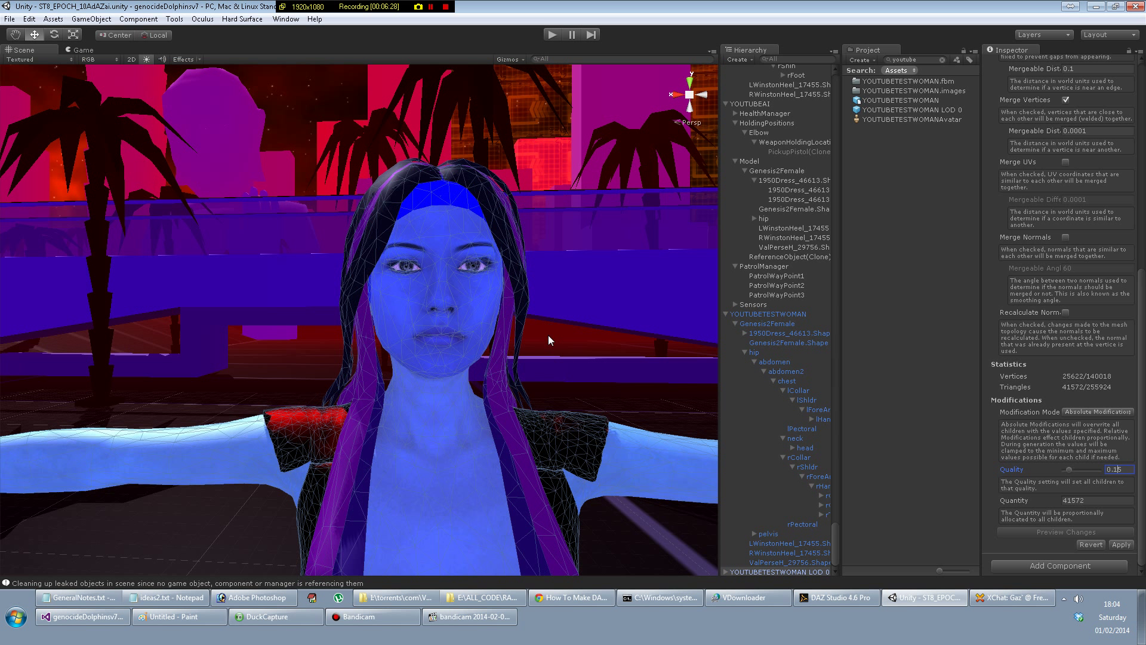
left_click(393, 123)
left_click(607, 323)
left_click(388, 301)
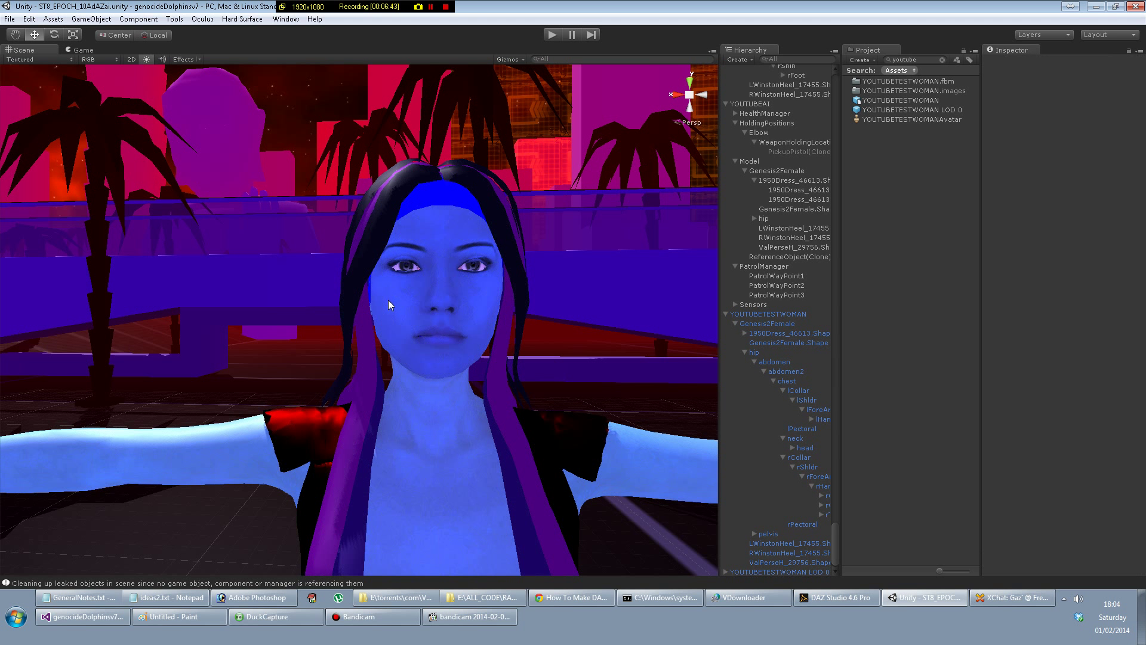
- Select the reduced woman's hair mesh and view its wireframe from further back
scroll(409, 253, "down", 5)
left_click(409, 255)
scroll(382, 303, "down", 4)
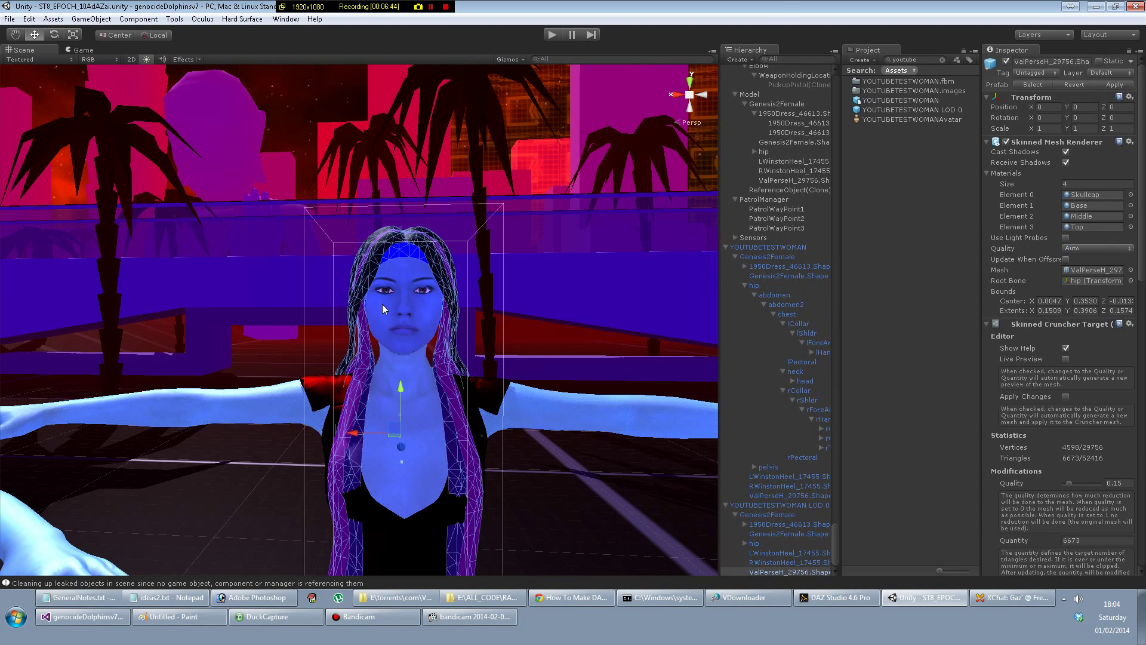
- Check the reduced hair mesh's wireframe from further back along with its Cruncher statistics, and clear the selection
scroll(1069, 445, "down", 5)
scroll(1069, 444, "down", 4)
scroll(1068, 441, "up", 2)
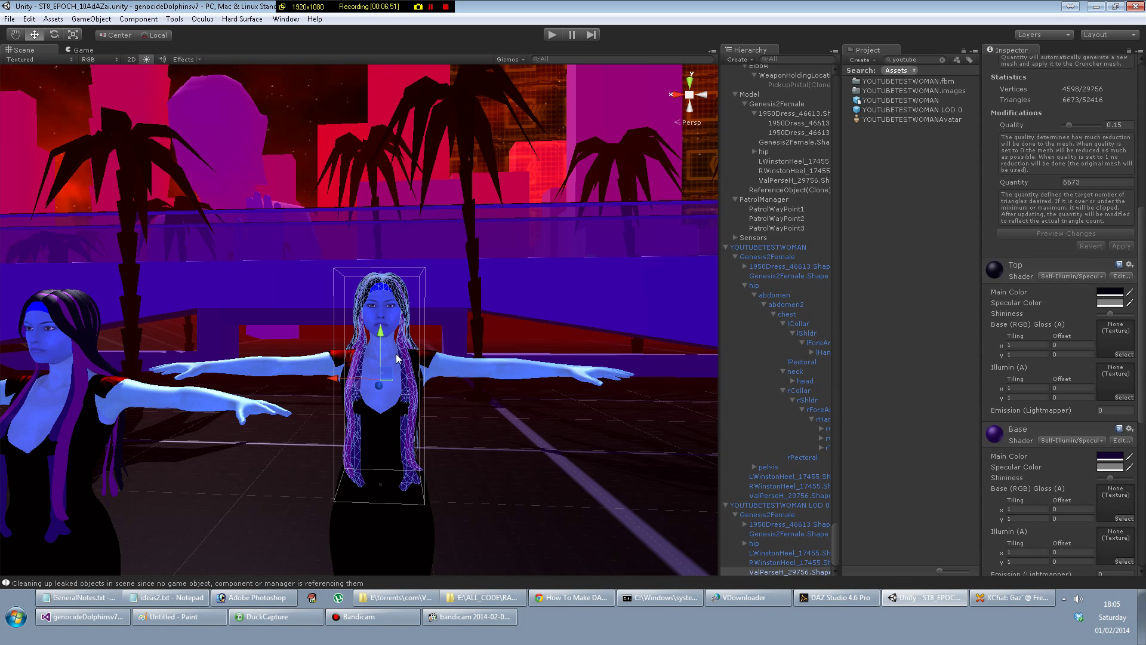
left_click(327, 281)
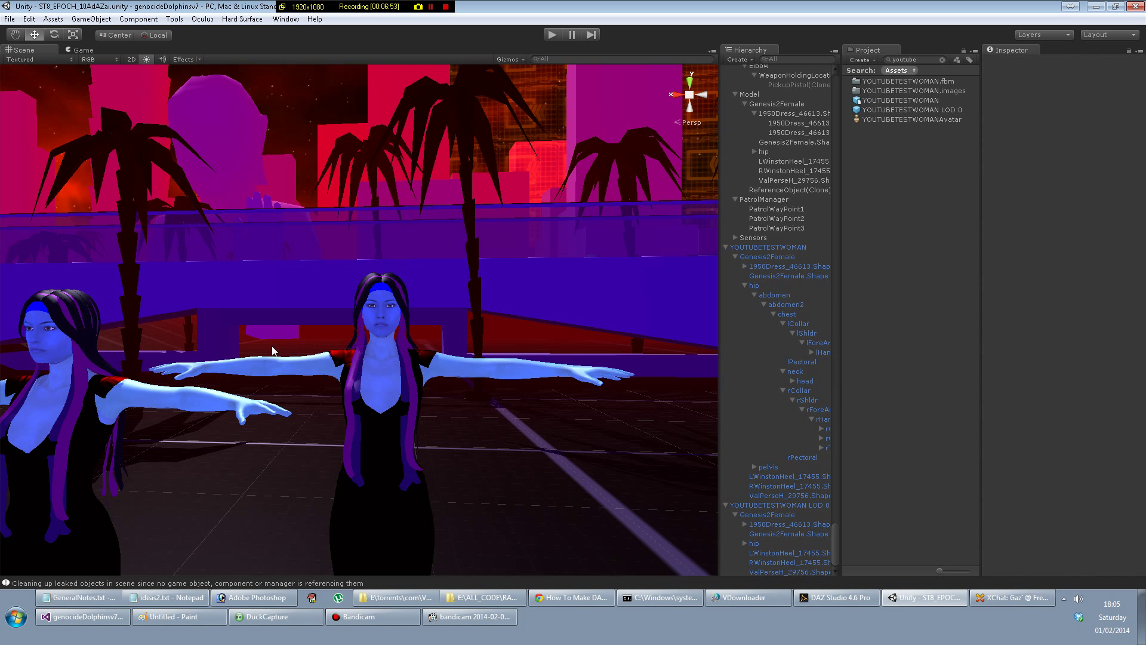
- Compare the 0.15-quality woman with the woman beside her, from face close-ups out to full body
key("q")
middle_click_drag(270, 346, 422, 333)
scroll(422, 332, "up", 3)
middle_click_drag(544, 296, 432, 303)
scroll(432, 303, "up", 4)
middle_click_drag(91, 324, 523, 329)
scroll(313, 334, "down", 3)
scroll(313, 333, "down", 2)
middle_click_drag(313, 333, 340, 308)
scroll(406, 326, "up", 3)
scroll(528, 309, "down", 2)
scroll(528, 309, "down", 4)
middle_click_drag(534, 315, 304, 302)
right_click_drag(304, 302, 438, 288)
scroll(438, 289, "down", 5)
scroll(444, 288, "down", 3)
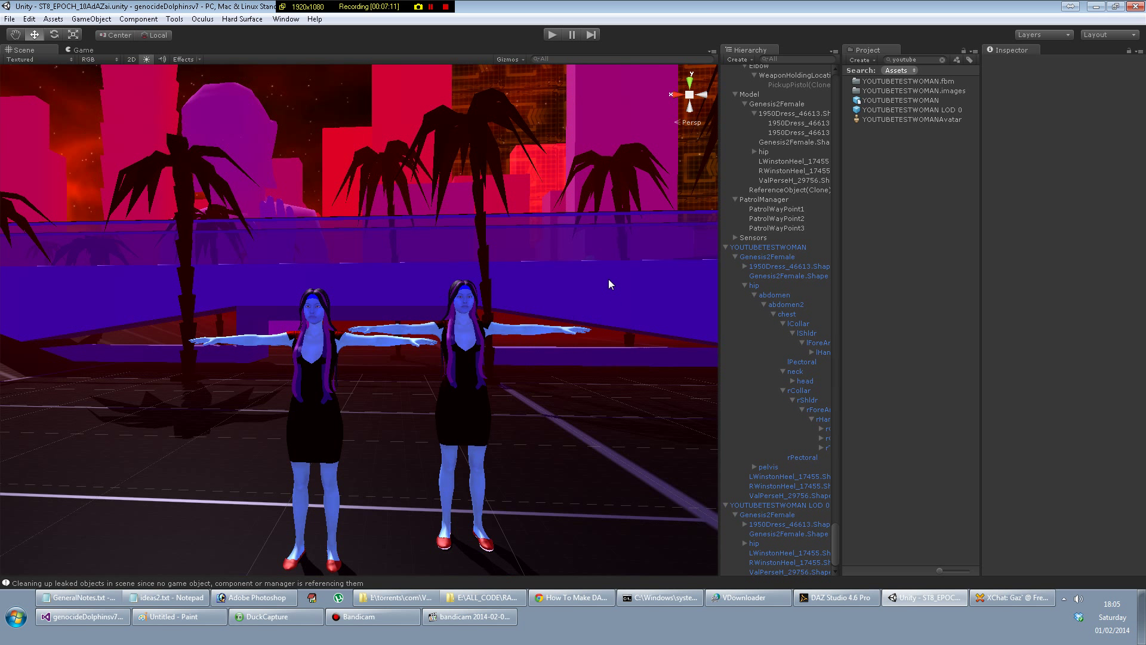
- Examine both women from far across the scene, at ground level and from above
scroll(485, 299, "down", 6)
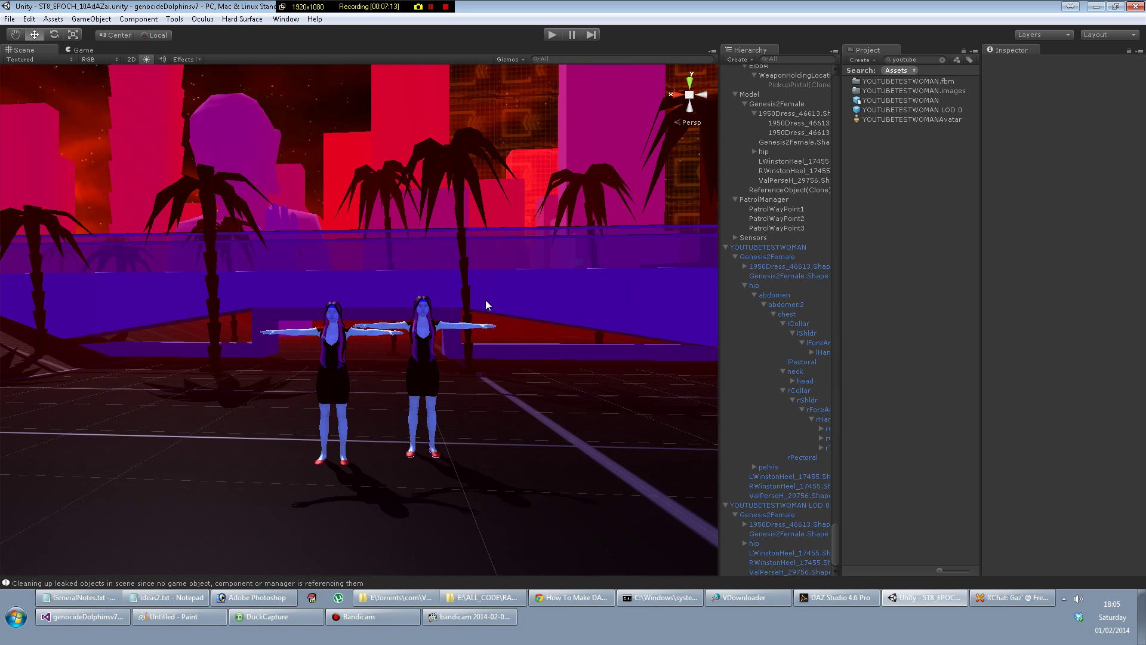
scroll(485, 299, "down", 5)
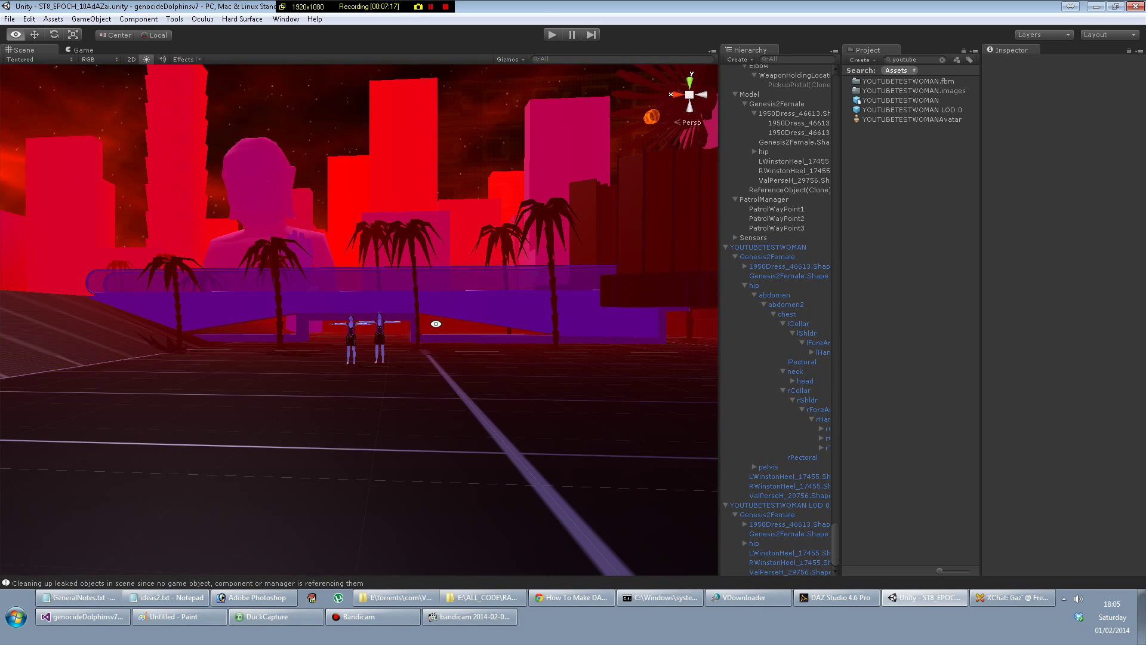
left_click_drag(436, 324, 415, 350, "alt")
scroll(414, 350, "down", 5)
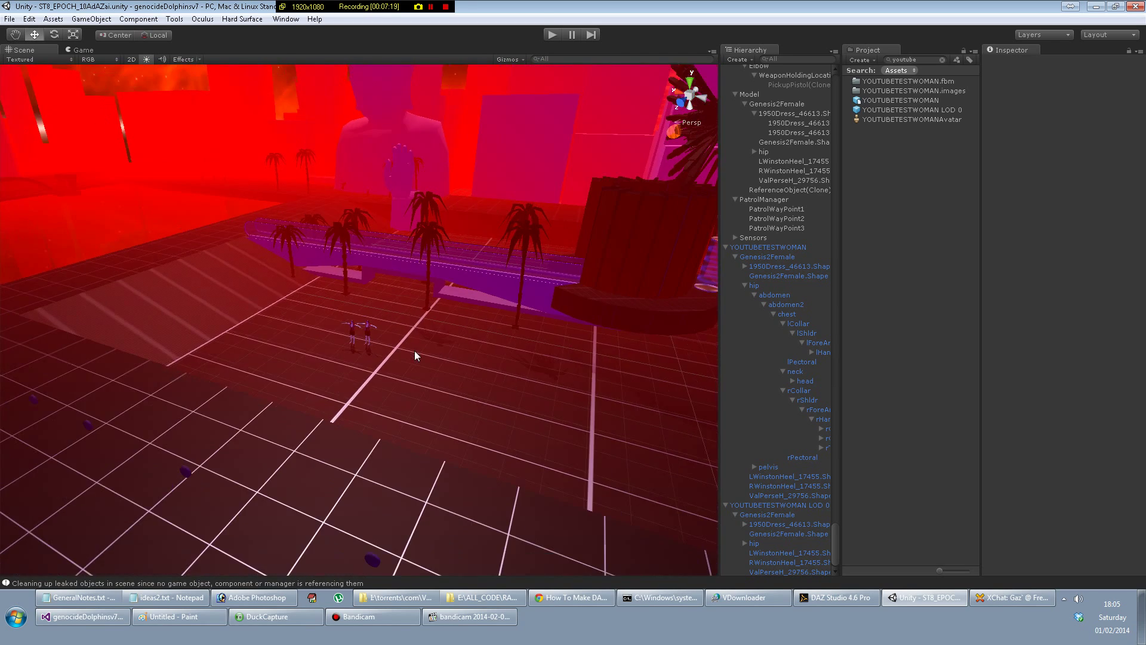
scroll(415, 355, "down", 5)
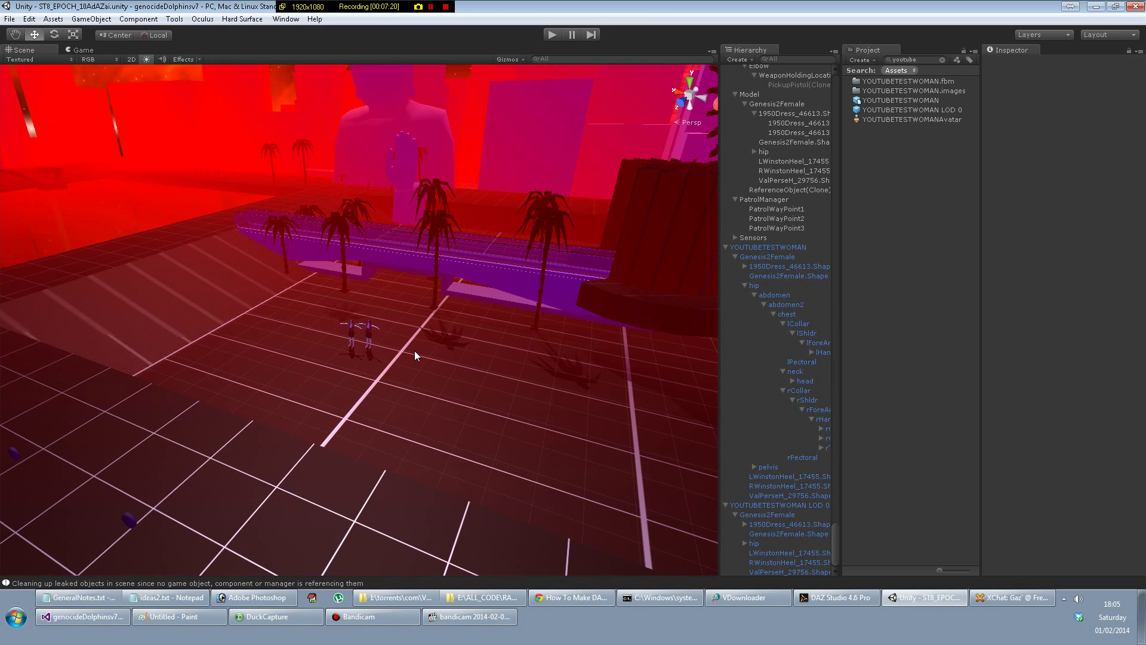
- Return to both women and inspect the 0.15-quality face and upper body up close
left_click_drag(249, 305, 348, 267, "alt")
scroll(360, 286, "up", 2)
scroll(360, 289, "up", 10)
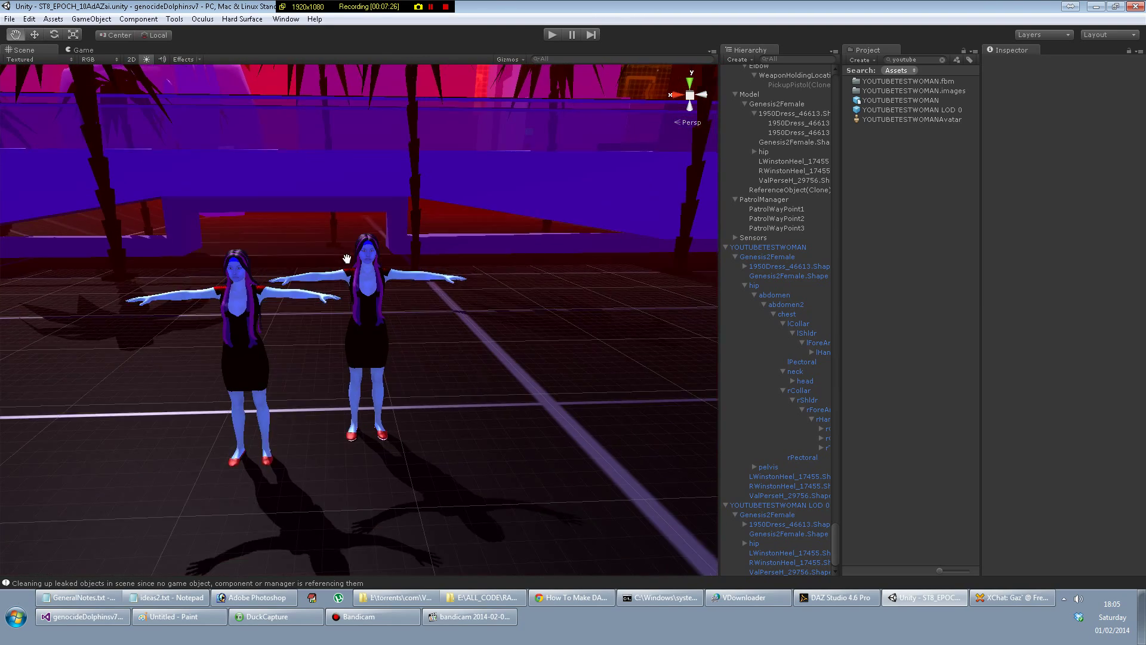
scroll(347, 259, "up", 10)
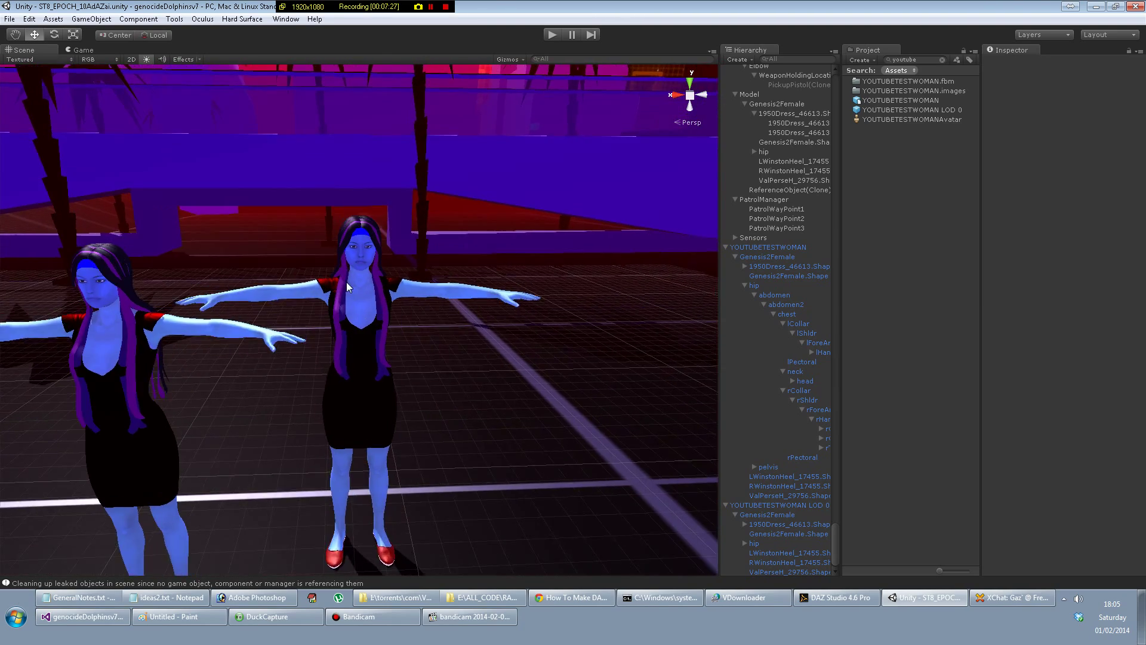
scroll(347, 288, "down", 3)
middle_click_drag(371, 205, 361, 258)
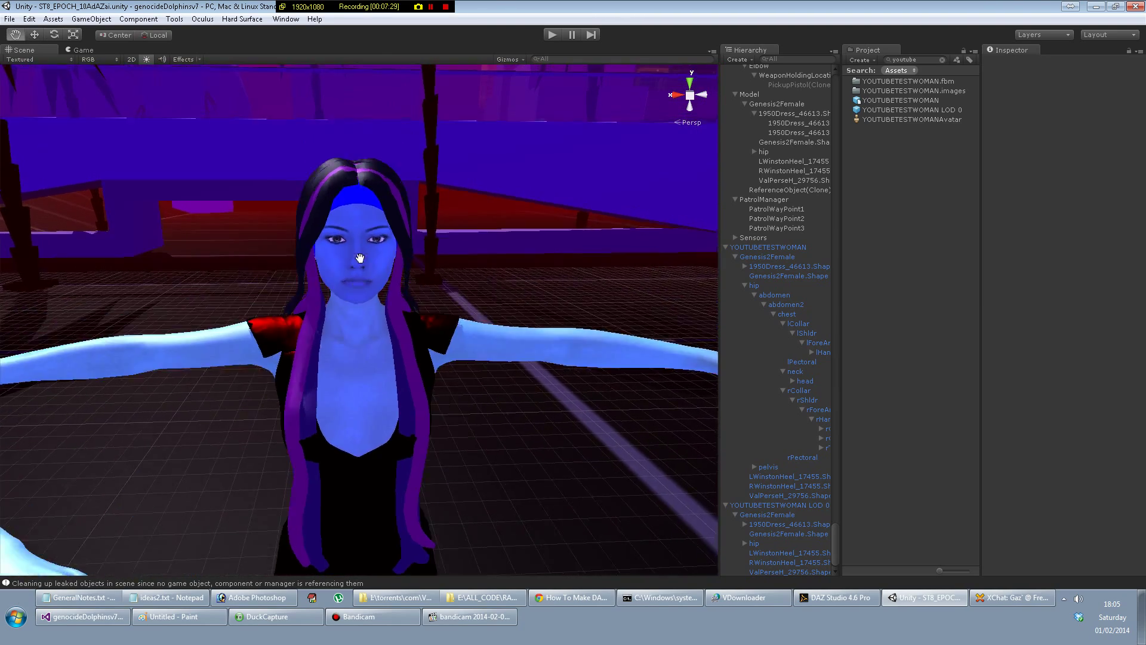
scroll(360, 258, "up", 3)
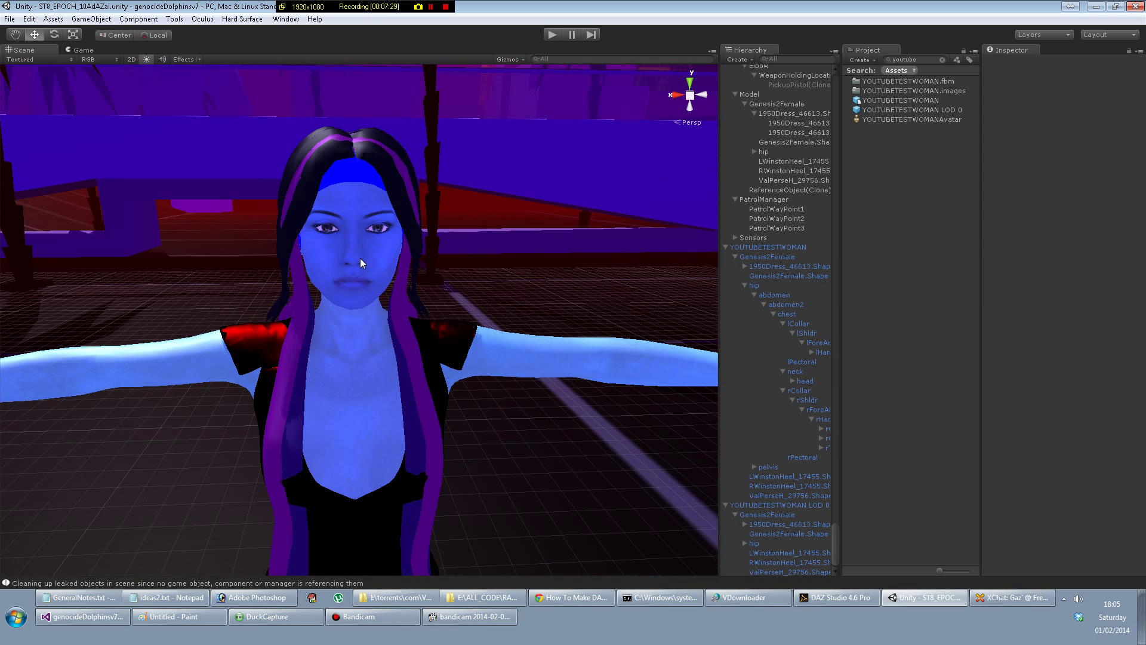
- Set the Cruncher quality of YOUTUBETESTWOMAN LOD 0 to 0.10, apply the change and clear the selection
left_click(360, 176)
scroll(1005, 356, "down", 6)
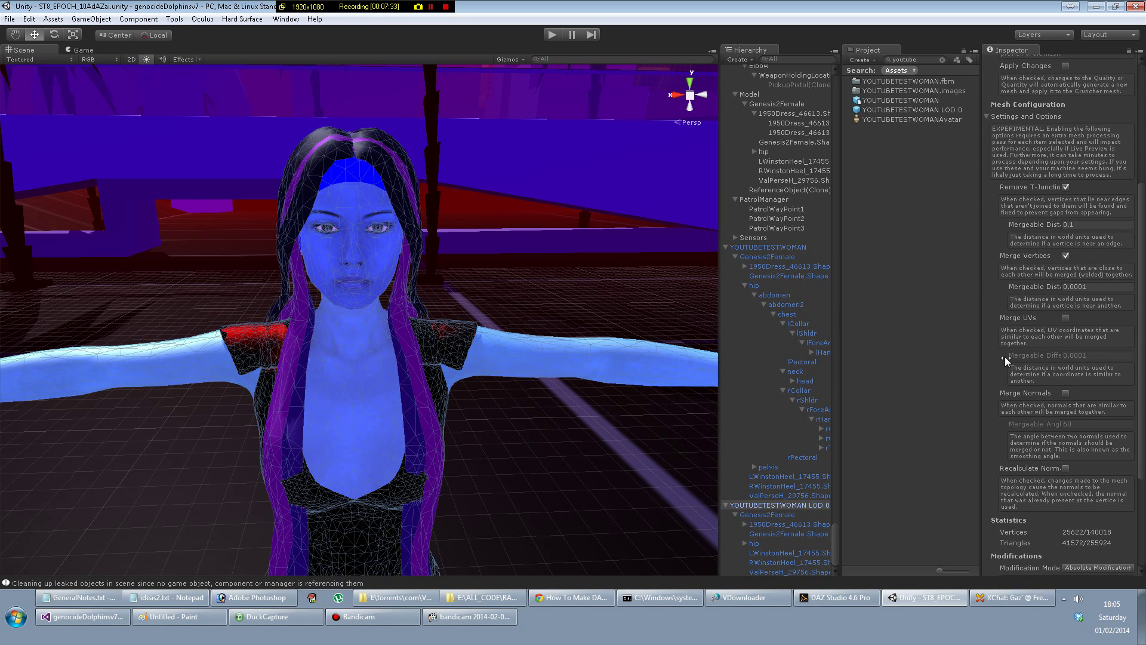
scroll(1104, 428, "down", 2)
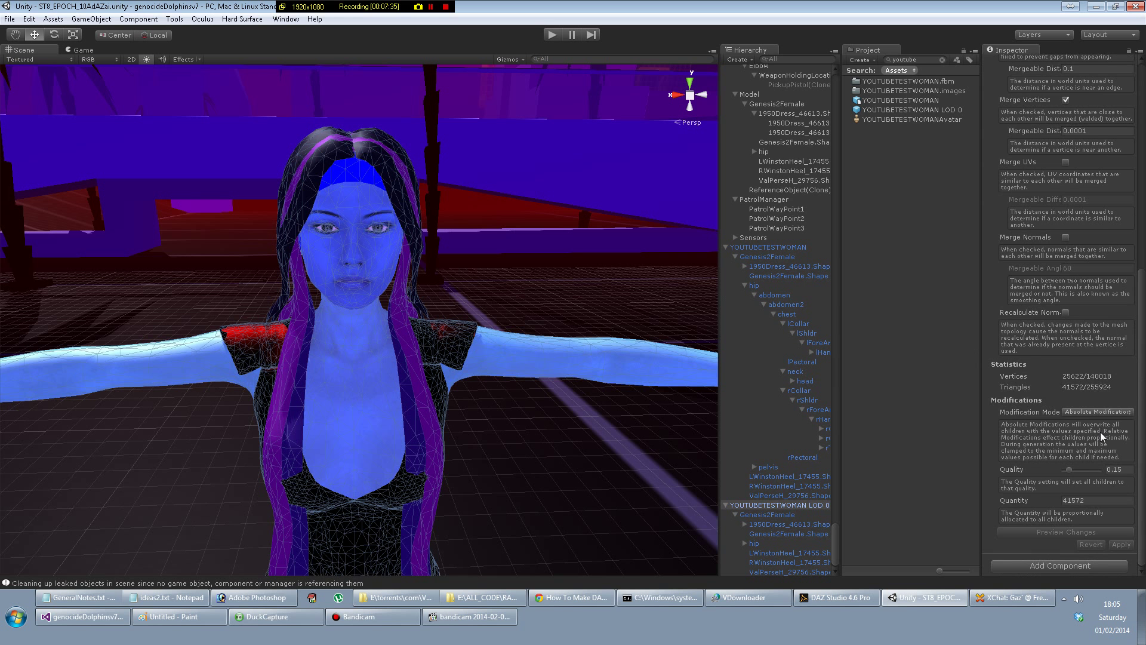
scroll(1096, 454, "up", 12)
scroll(1094, 429, "down", 12)
left_click(1122, 470)
key("BackSpace")
type("0")
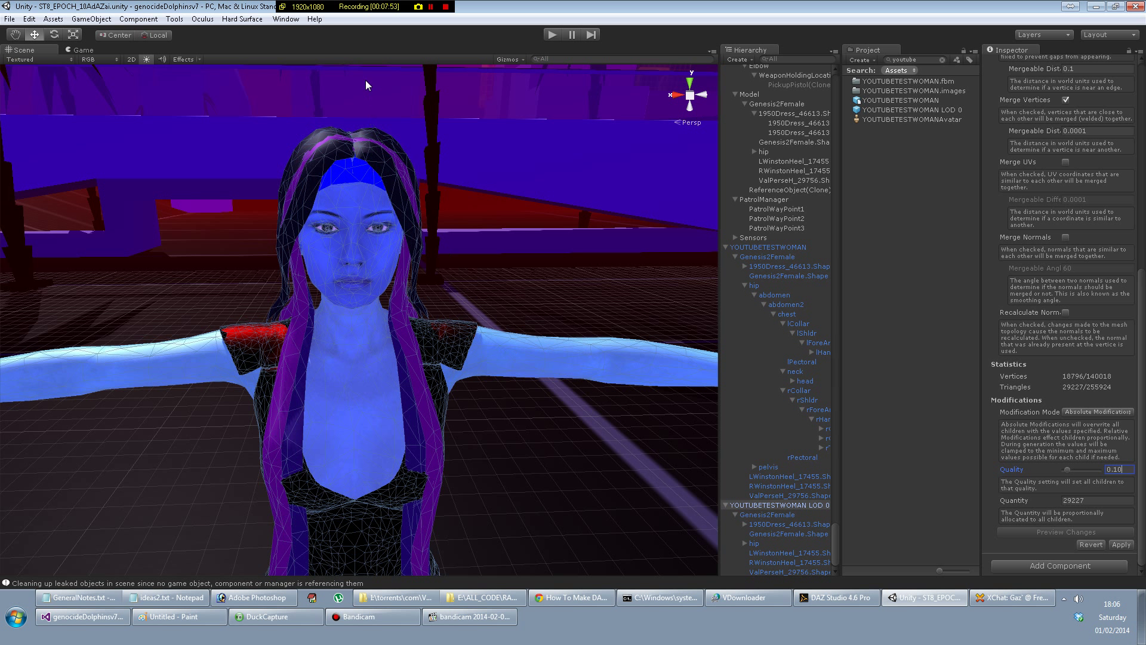
left_click(366, 109)
left_click(597, 327)
left_click(450, 285)
- Inspect the 0.10-quality face up close and select the model to check its wireframe and Cruncher statistics
scroll(450, 285, "up", 6)
middle_click_drag(386, 183, 386, 253)
left_click_drag(343, 249, 315, 256, "alt")
scroll(332, 234, "down", 5)
left_click(368, 301)
scroll(1015, 418, "down", 10)
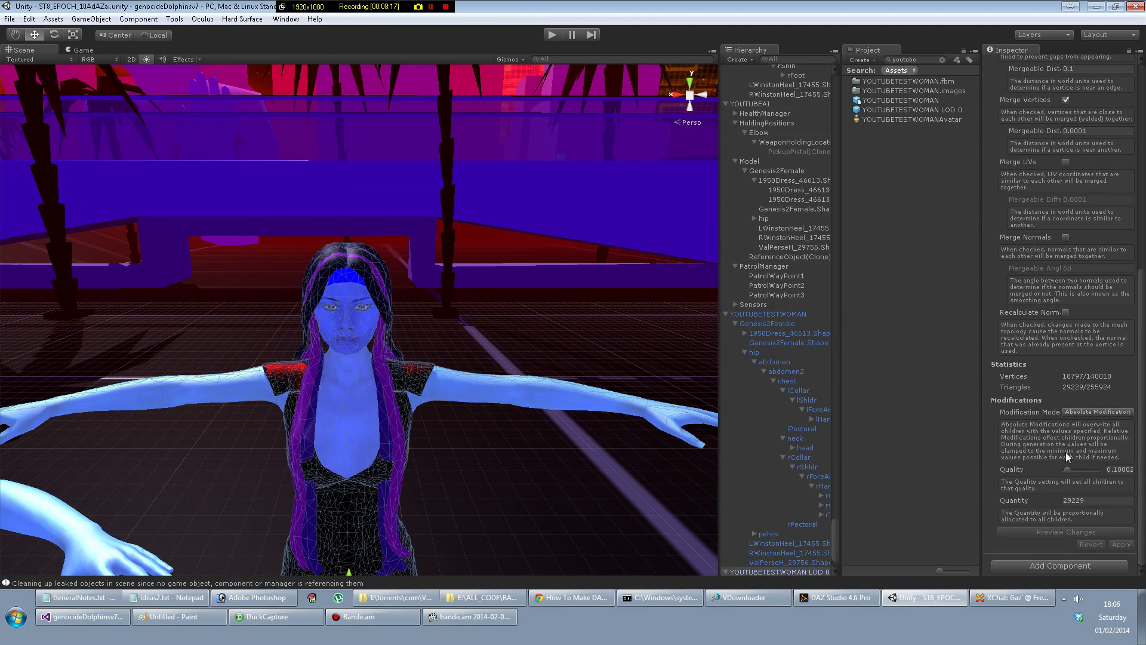
- Clear the selection and compare the 0.10-quality woman with the woman beside her from several distances
left_click_drag(403, 455, 380, 387, "alt")
left_click(290, 160)
middle_click_drag(361, 303, 296, 186)
left_click_drag(296, 186, 225, 246, "alt")
scroll(223, 245, "down", 6)
middle_click_drag(293, 211, 363, 290)
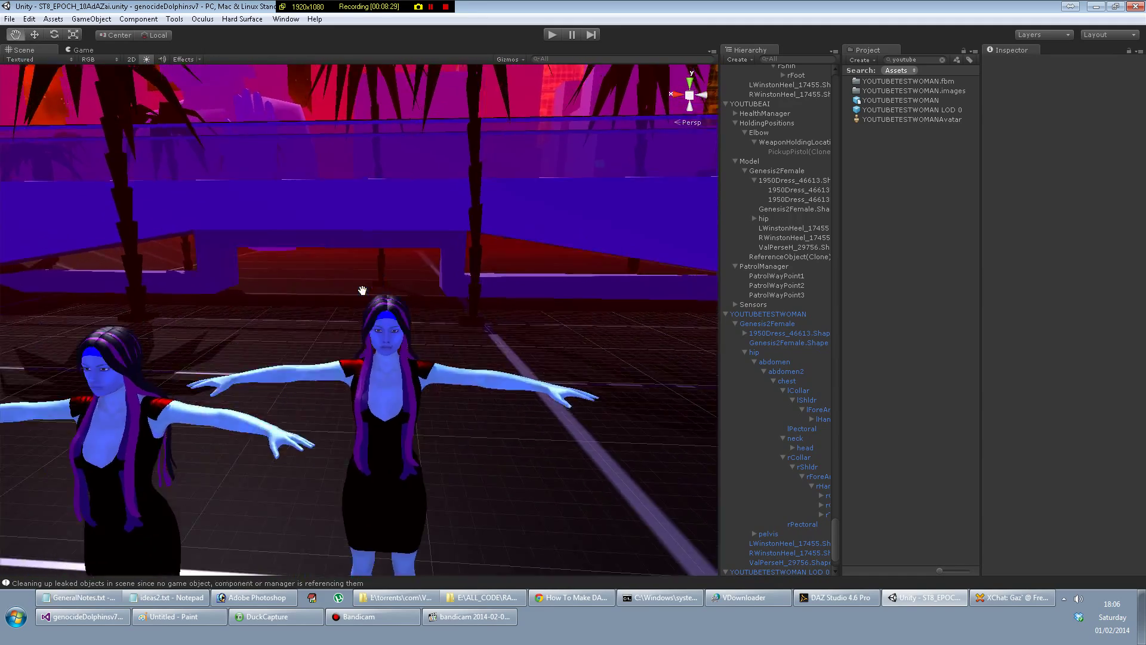
scroll(363, 296, "down", 4)
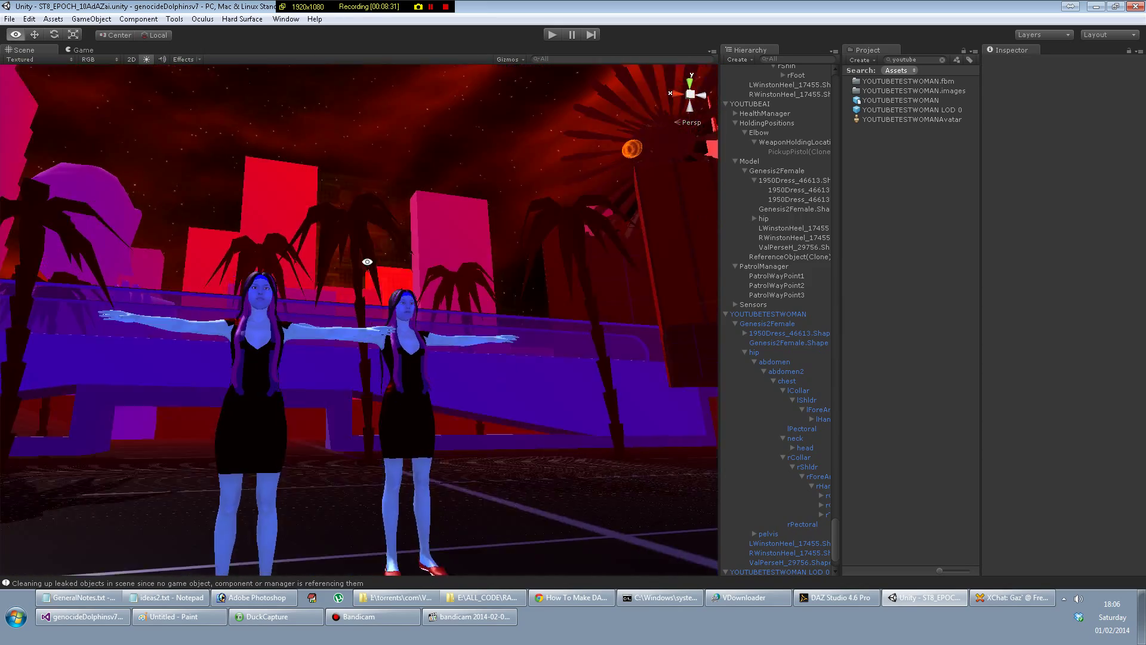